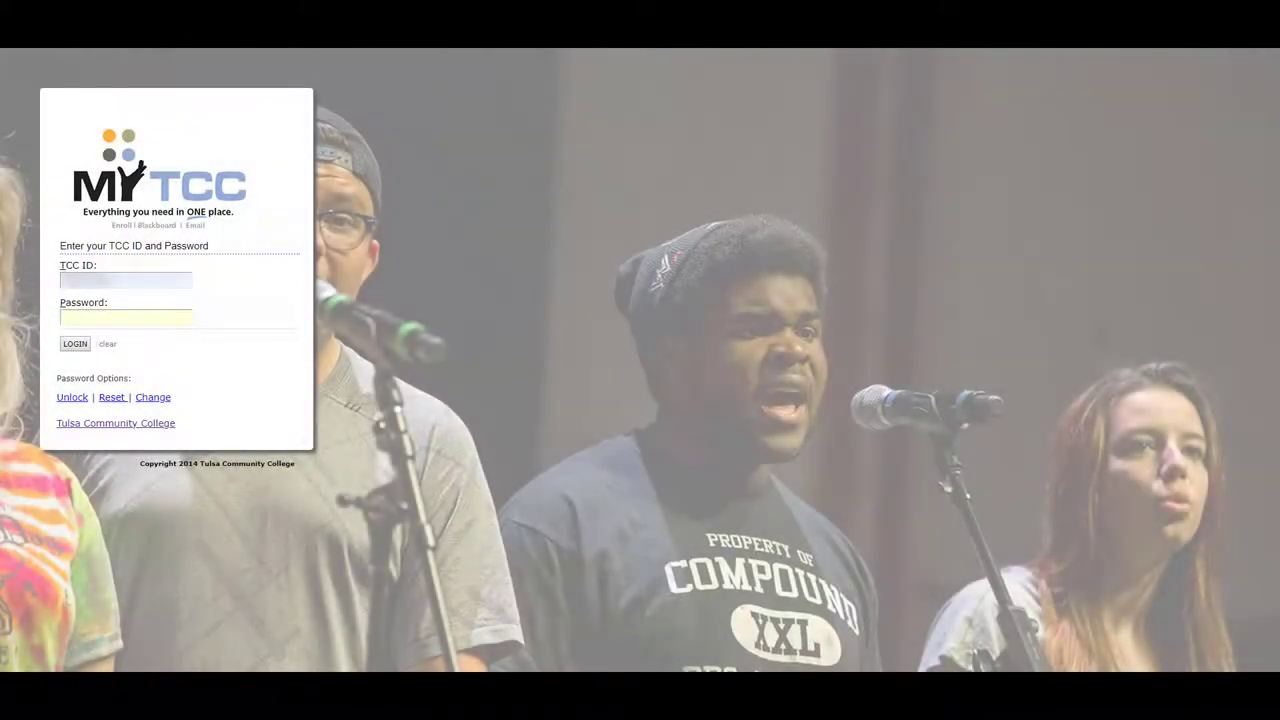
Sign in to the MyTCC portal with the account password
{"action": "type", "text": "••"}
{"action": "type", "text": "••••••"}
{"action": "key", "text": "Return"}
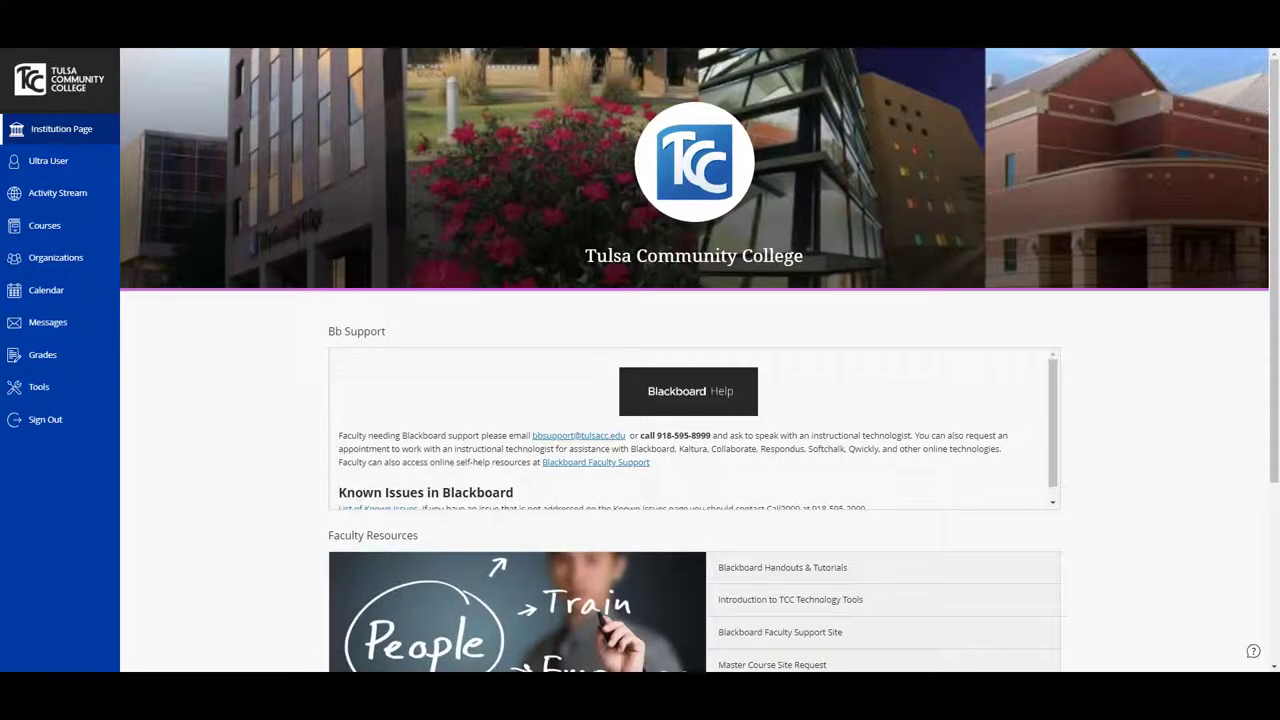
Scroll the institution page to the Bb Support, Faculty Resources and Faculty Workshops sections
{"action": "mouse_move", "coordinate": [1274, 352]}
{"action": "left_mouse_down"}
{"action": "mouse_move", "coordinate": [1274, 524]}
{"action": "mouse_move", "coordinate": [1264, 387]}
{"action": "left_mouse_up"}
{"action": "mouse_move", "coordinate": [1276, 353]}
{"action": "left_mouse_down"}
{"action": "mouse_move", "coordinate": [1275, 521]}
{"action": "mouse_move", "coordinate": [1265, 385]}
{"action": "left_mouse_up"}
{"action": "left_click_drag", "start_coordinate": [1055, 386], "coordinate": [1057, 404]}
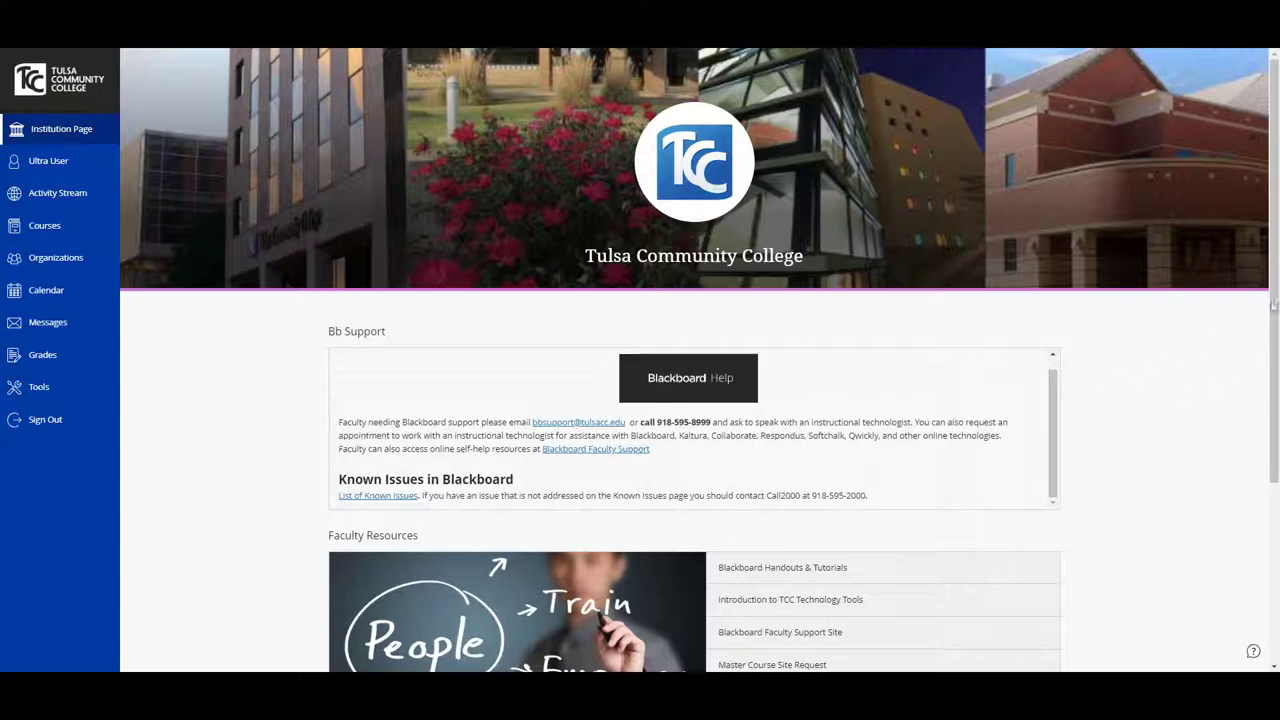
{"action": "left_click_drag", "start_coordinate": [1274, 308], "coordinate": [1270, 491]}
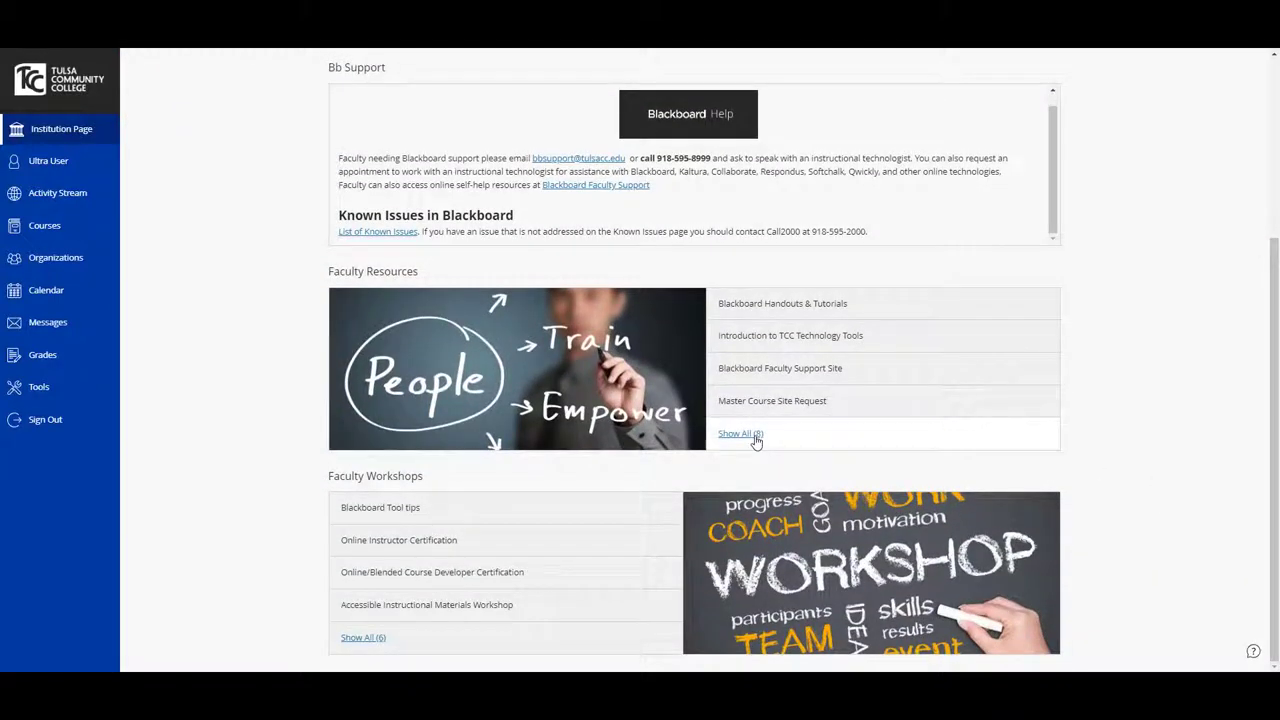
{"action": "left_click", "coordinate": [740, 434]}
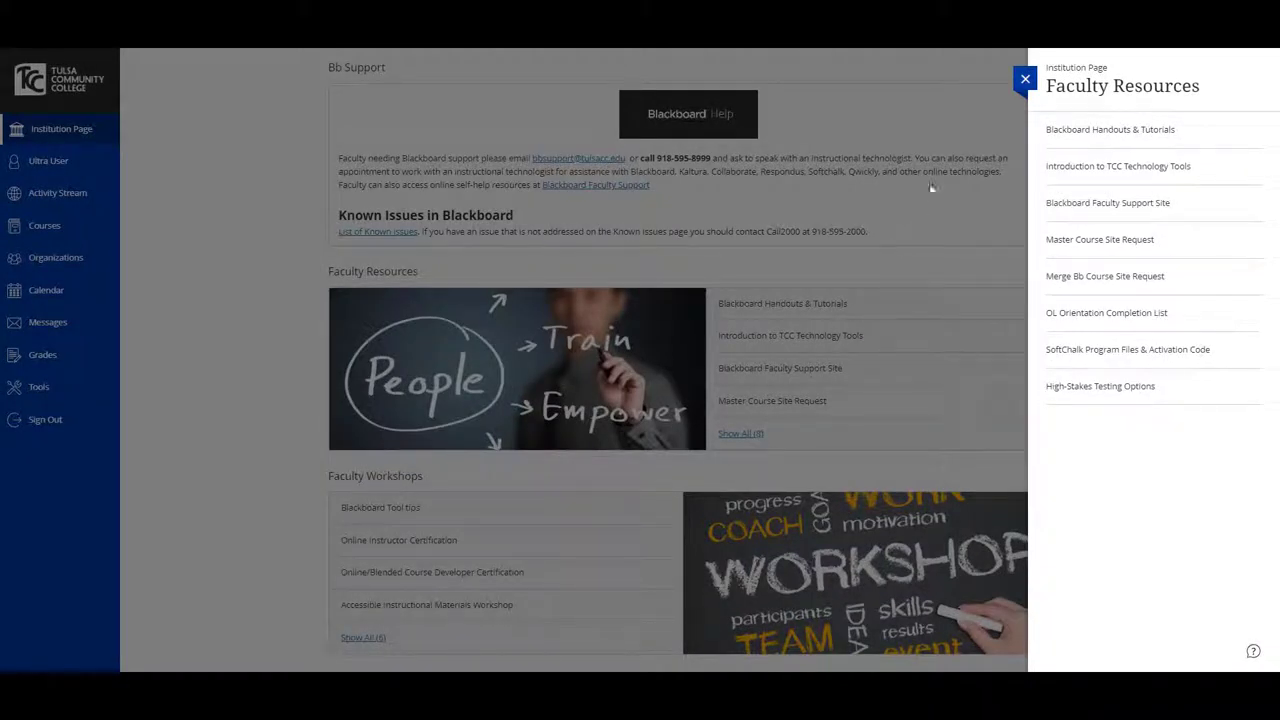
{"action": "left_click", "coordinate": [1022, 80]}
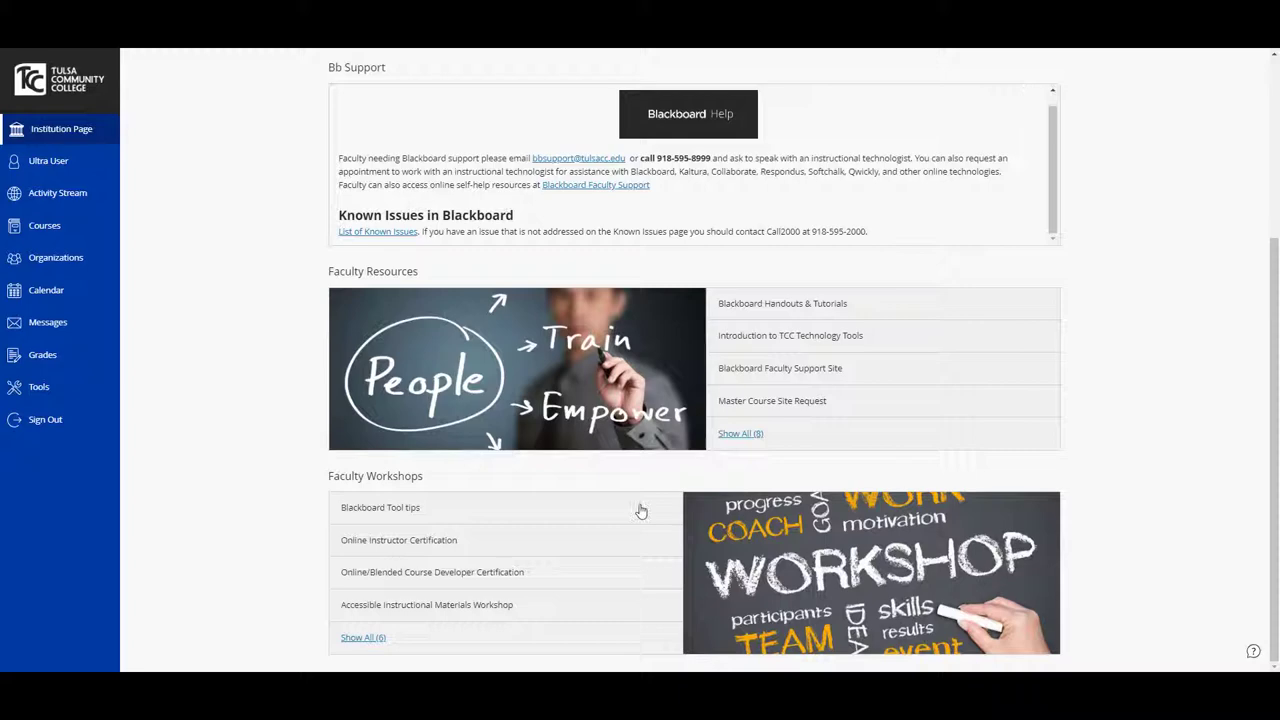
{"action": "left_click", "coordinate": [388, 638]}
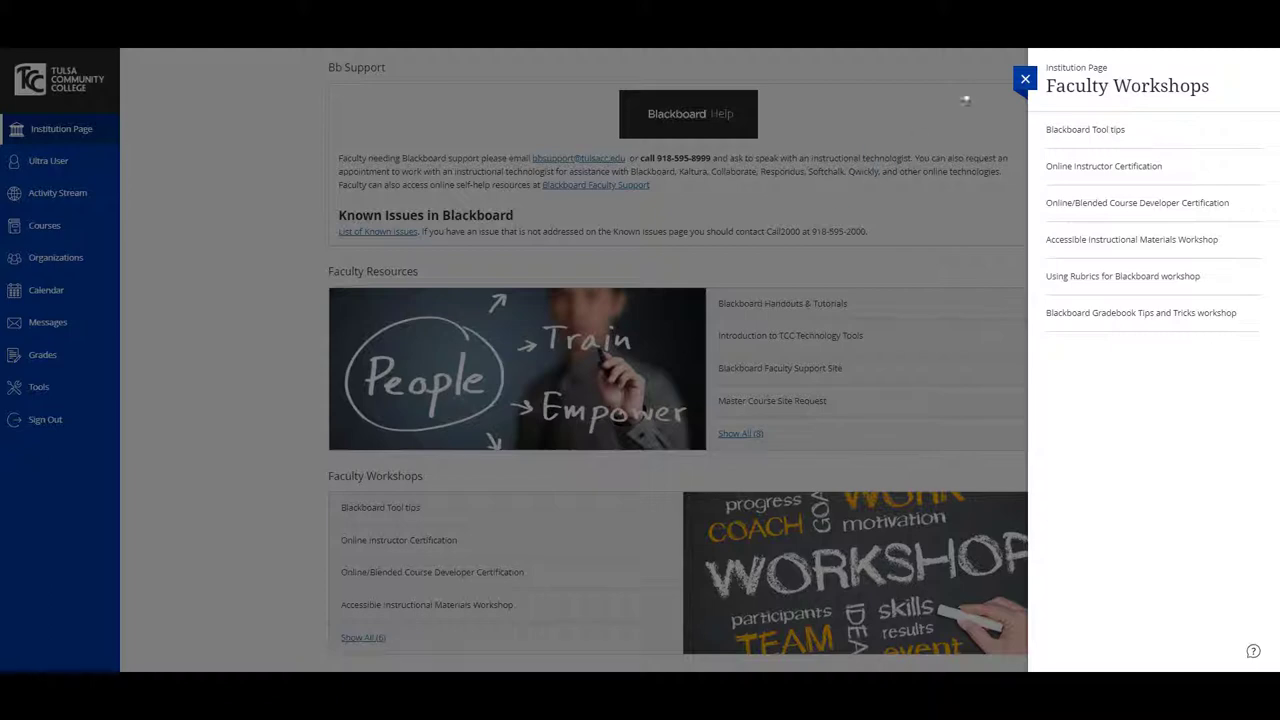
{"action": "left_click", "coordinate": [1022, 80]}
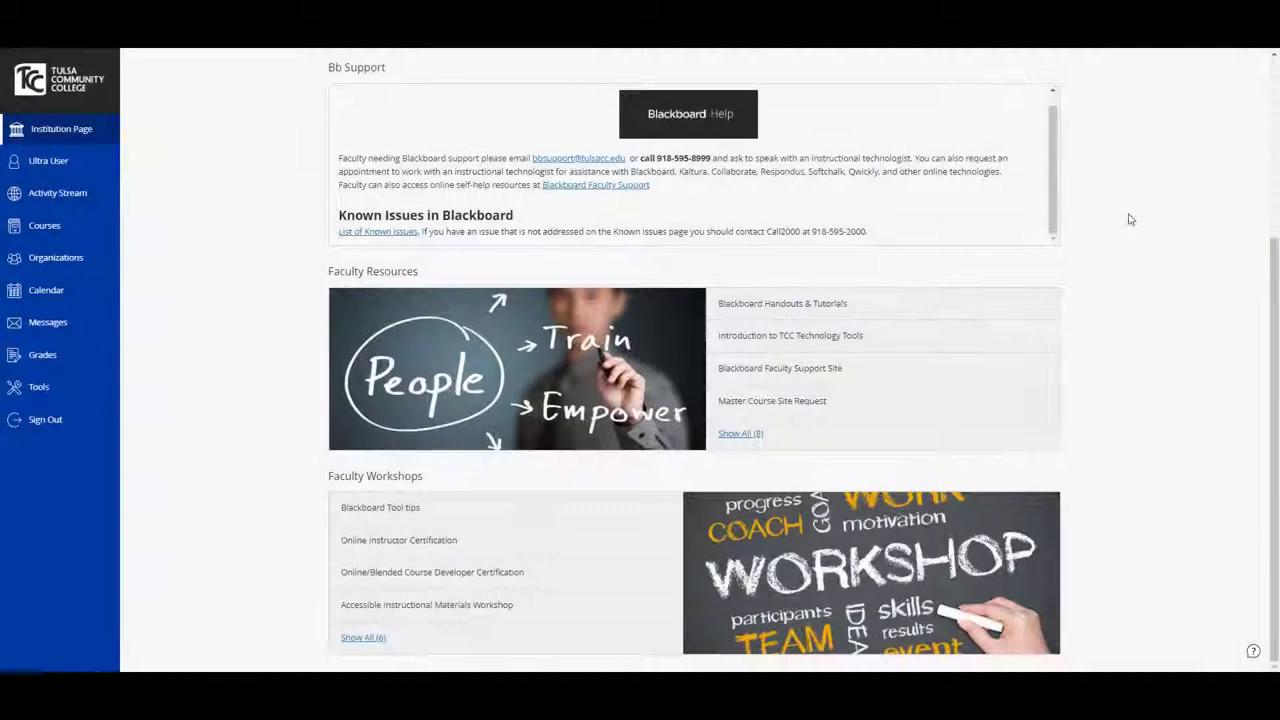
{"action": "left_click_drag", "start_coordinate": [1277, 318], "coordinate": [1275, 160]}
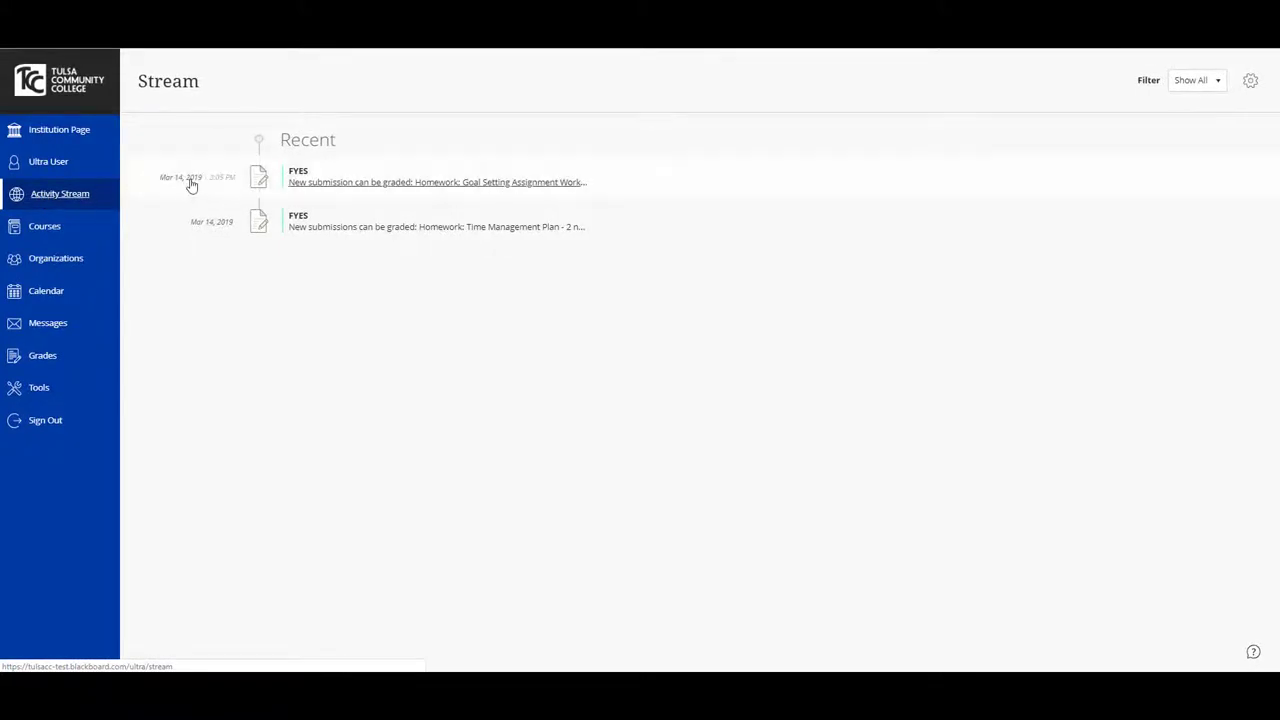
Open the Courses page listing the Spring 2019 current courses
{"action": "left_click", "coordinate": [313, 192]}
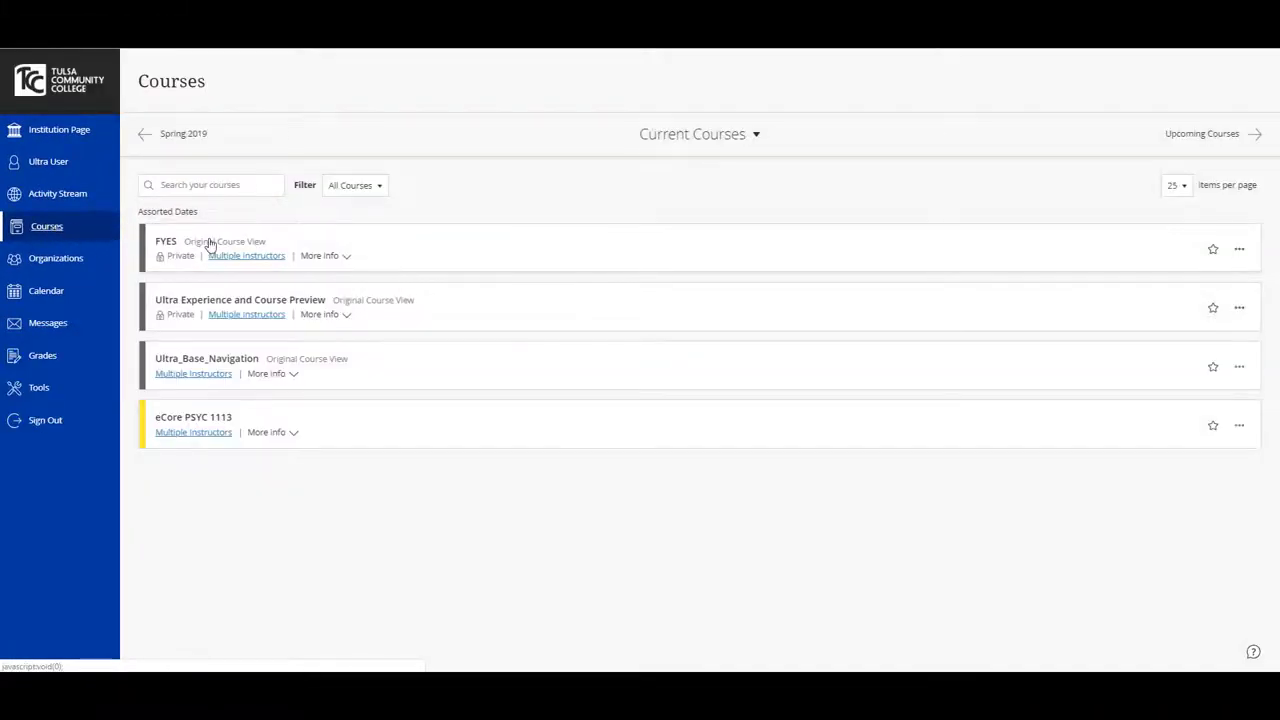
Open and close the FYES course, then hide it from the course list
{"action": "left_click", "coordinate": [210, 243]}
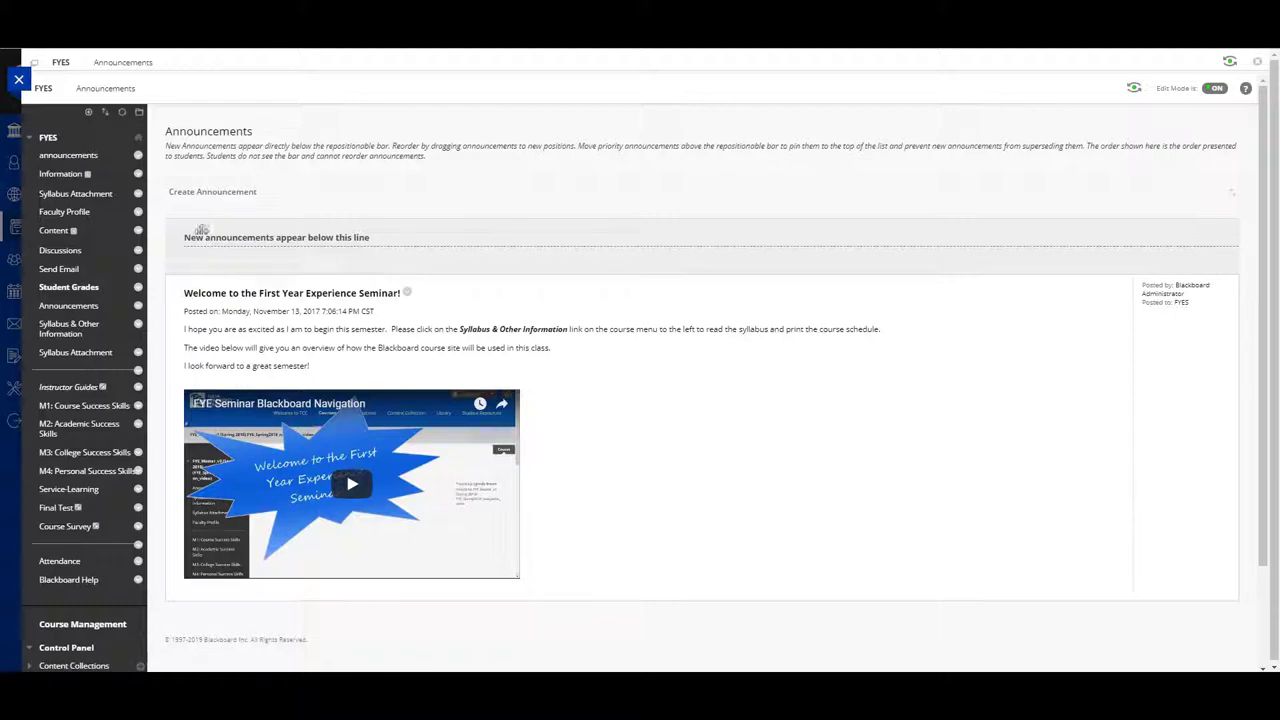
{"action": "left_click", "coordinate": [19, 79]}
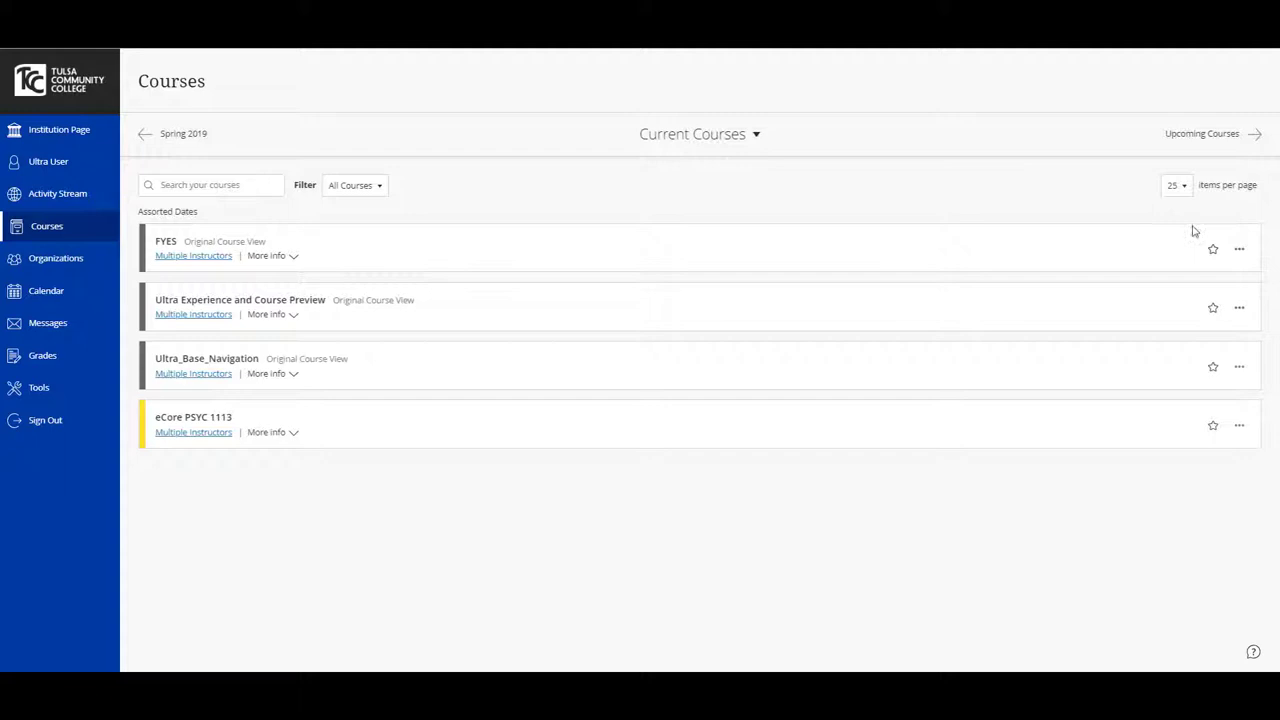
{"action": "left_click", "coordinate": [1243, 251]}
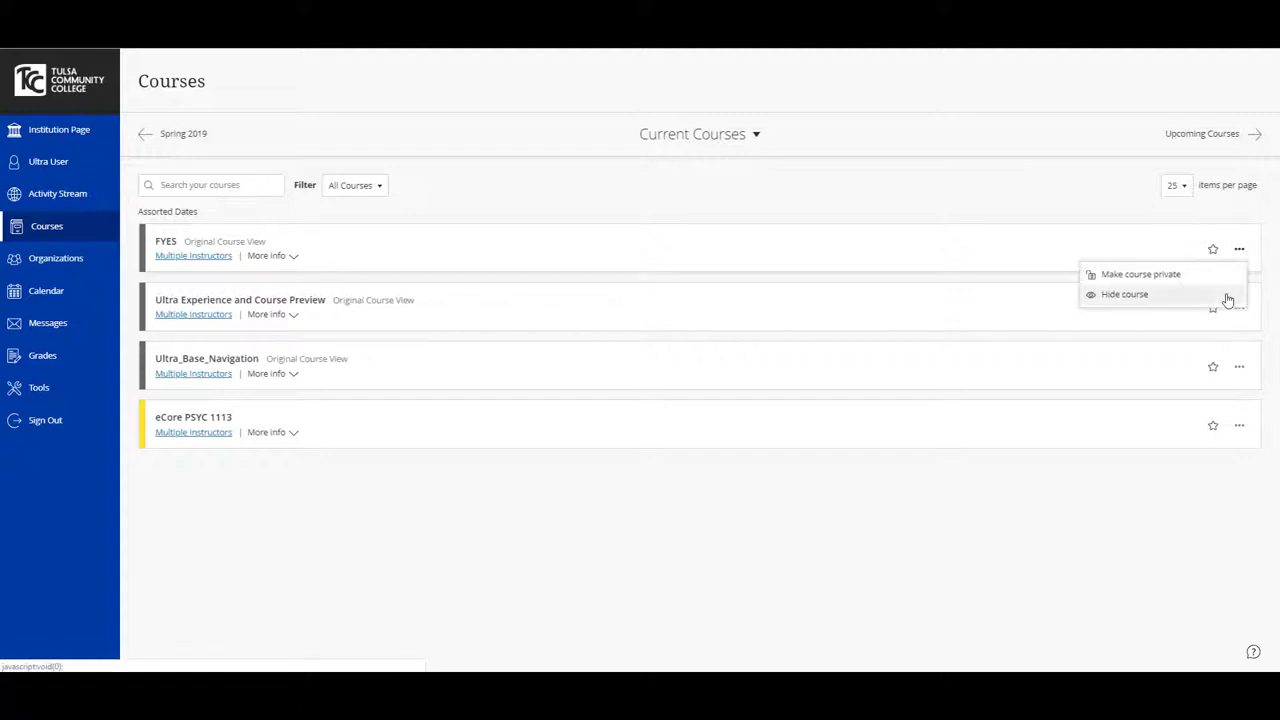
{"action": "left_click", "coordinate": [1223, 294]}
Cancel making Ultra Experience and eCore PSYC 1113 private, and keep the filter on all courses
{"action": "left_click", "coordinate": [1239, 250]}
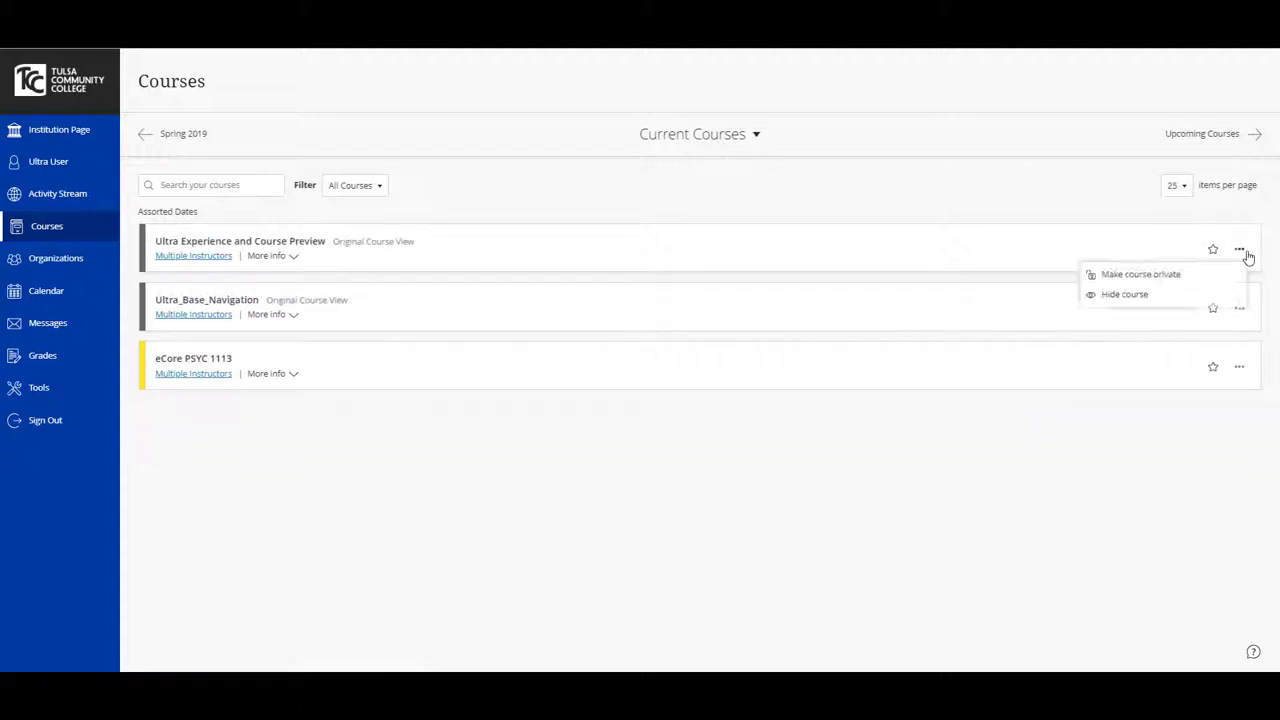
{"action": "left_click", "coordinate": [1235, 279]}
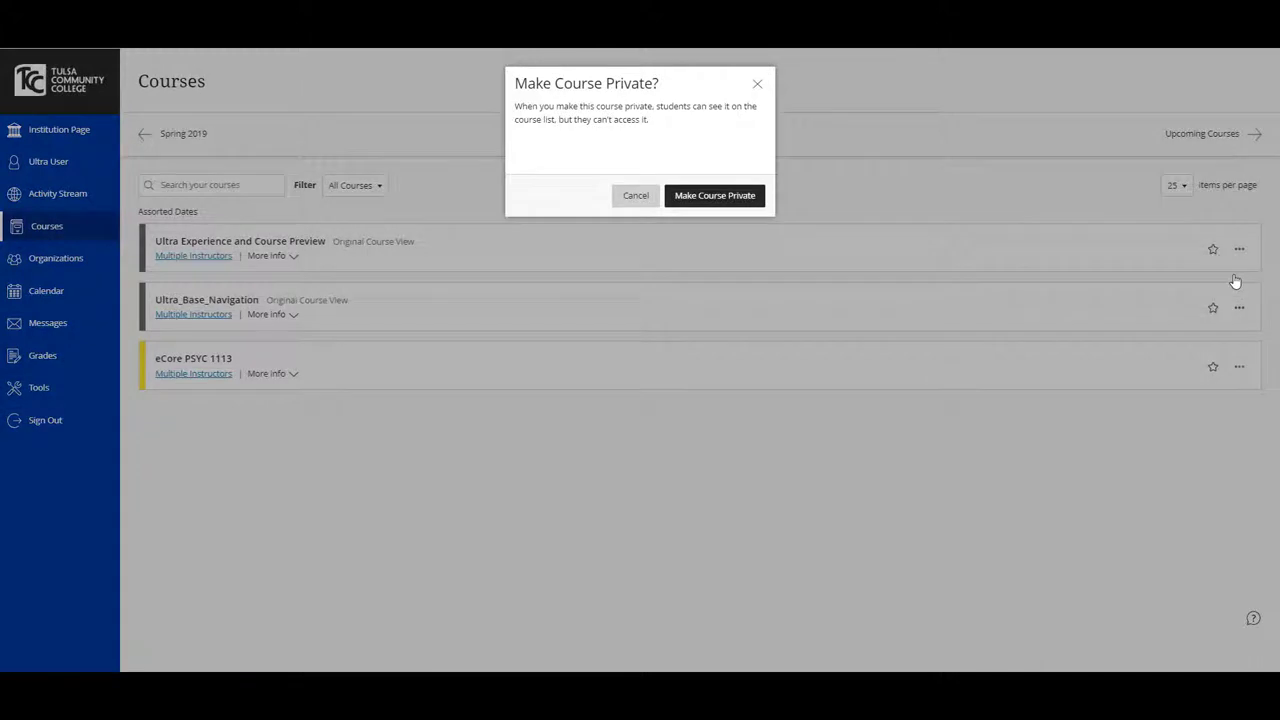
{"action": "left_click", "coordinate": [757, 87]}
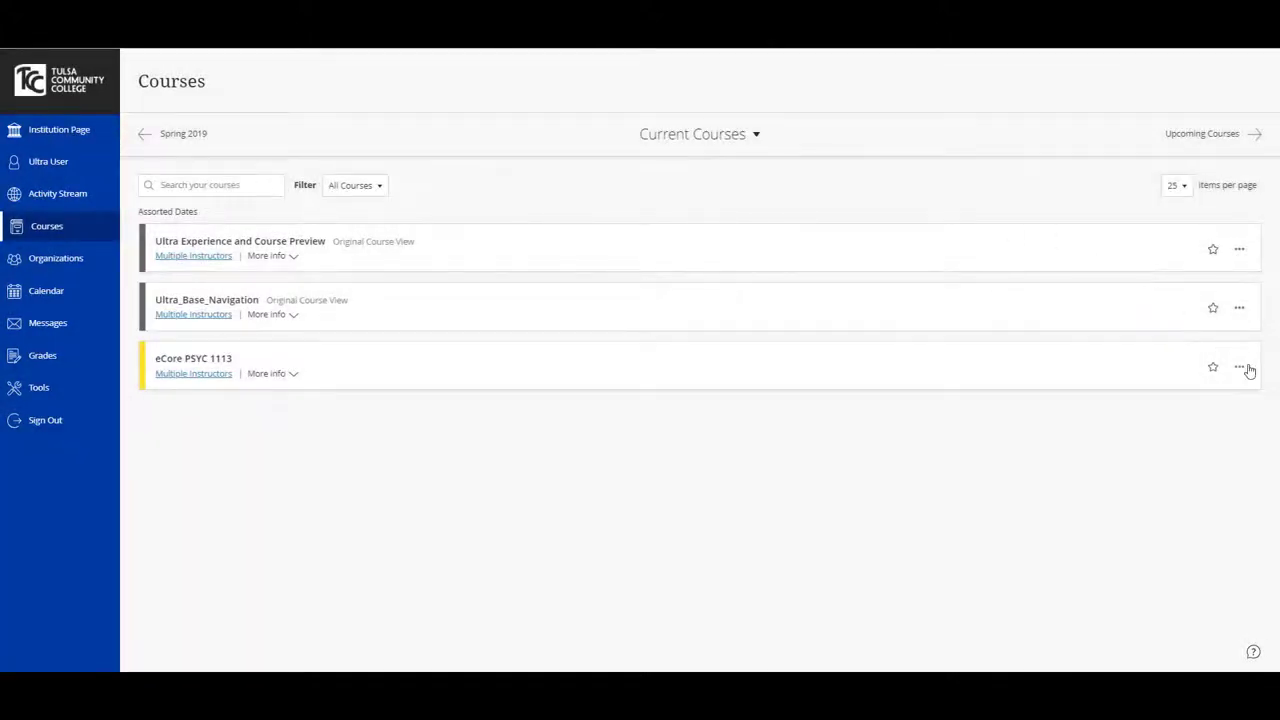
{"action": "left_click", "coordinate": [1240, 368]}
{"action": "key", "text": "Return"}
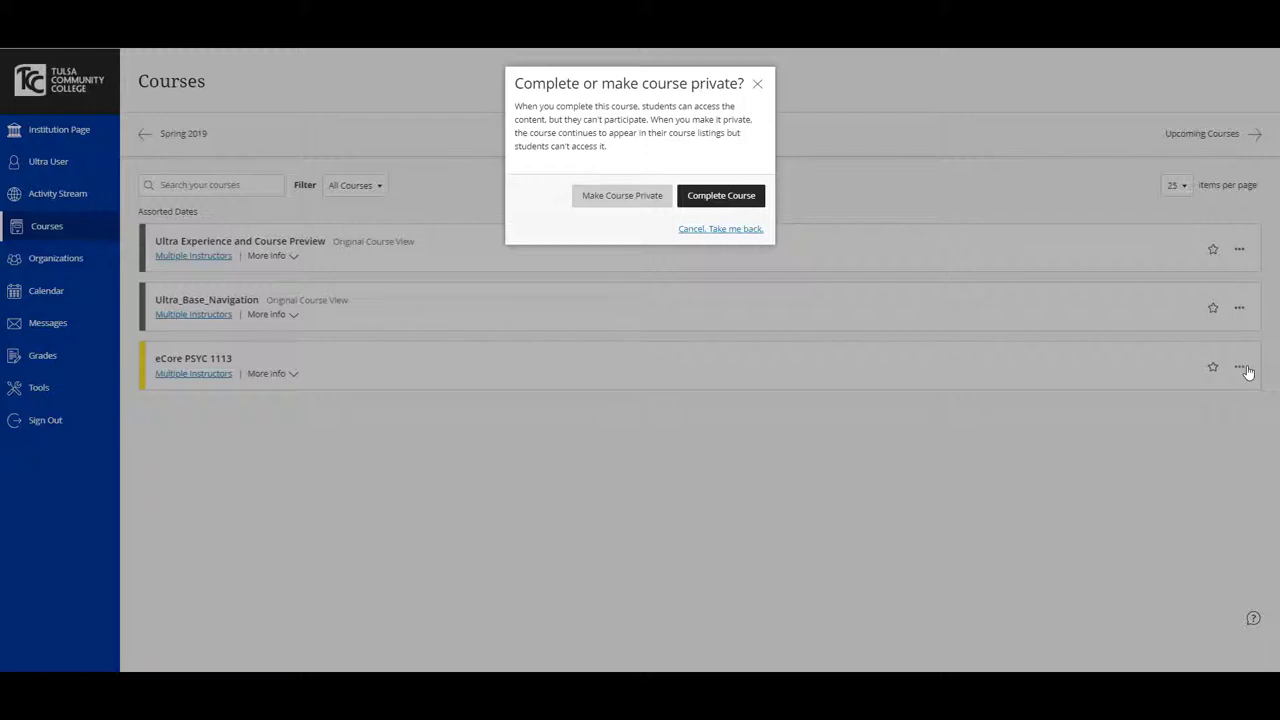
{"action": "left_click", "coordinate": [757, 83]}
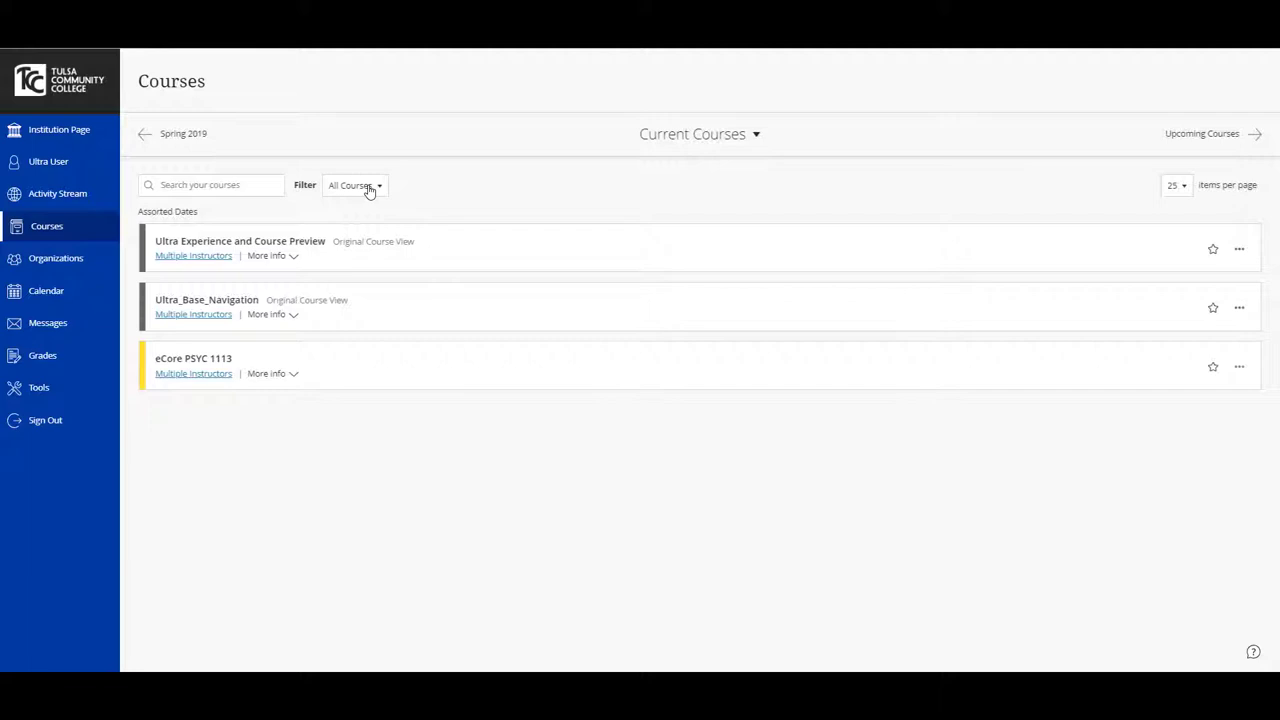
{"action": "left_click", "coordinate": [369, 189]}
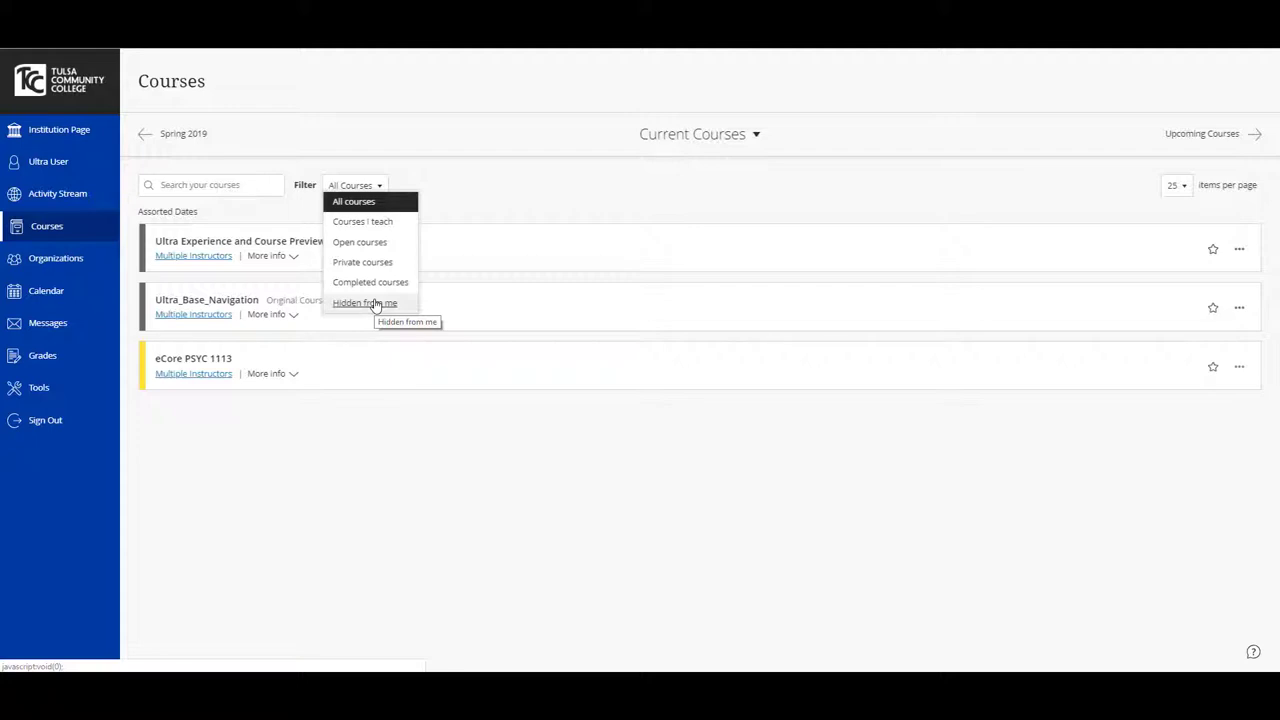
{"action": "left_click", "coordinate": [365, 203]}
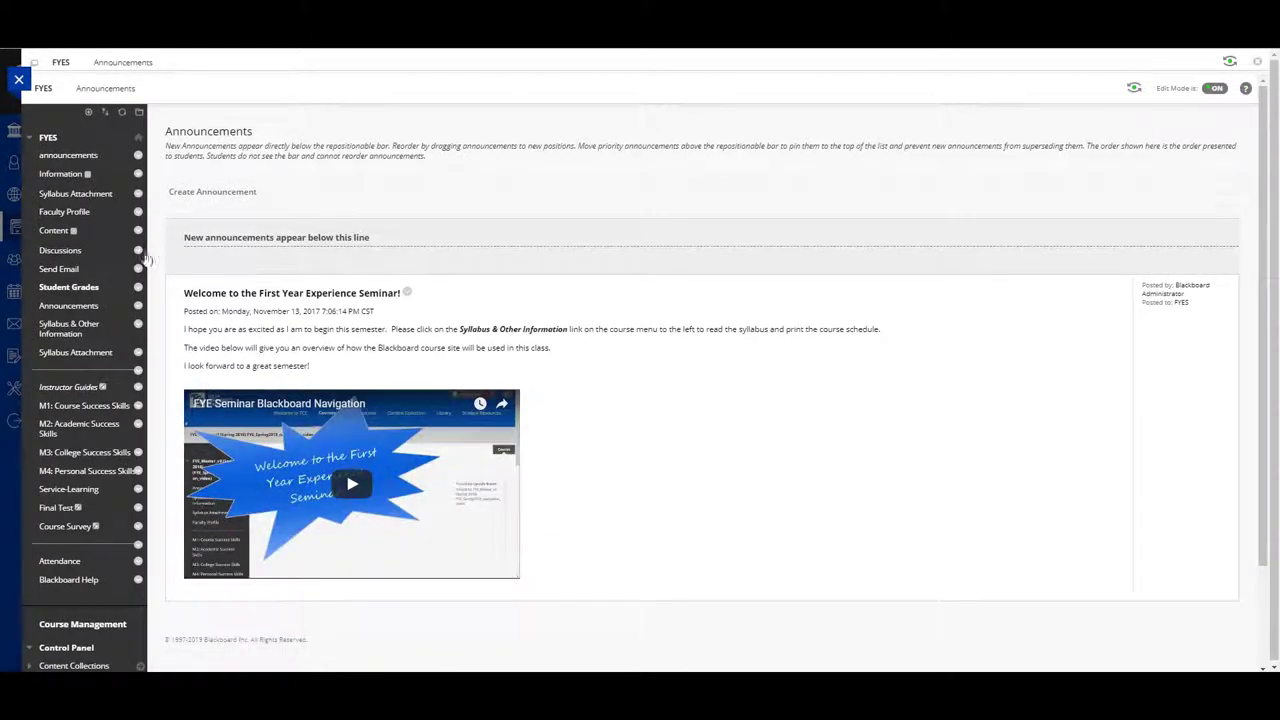
In the M1: Course Success Skills module, preview the content, assessment, tool and partner options
{"action": "left_click", "coordinate": [86, 407]}
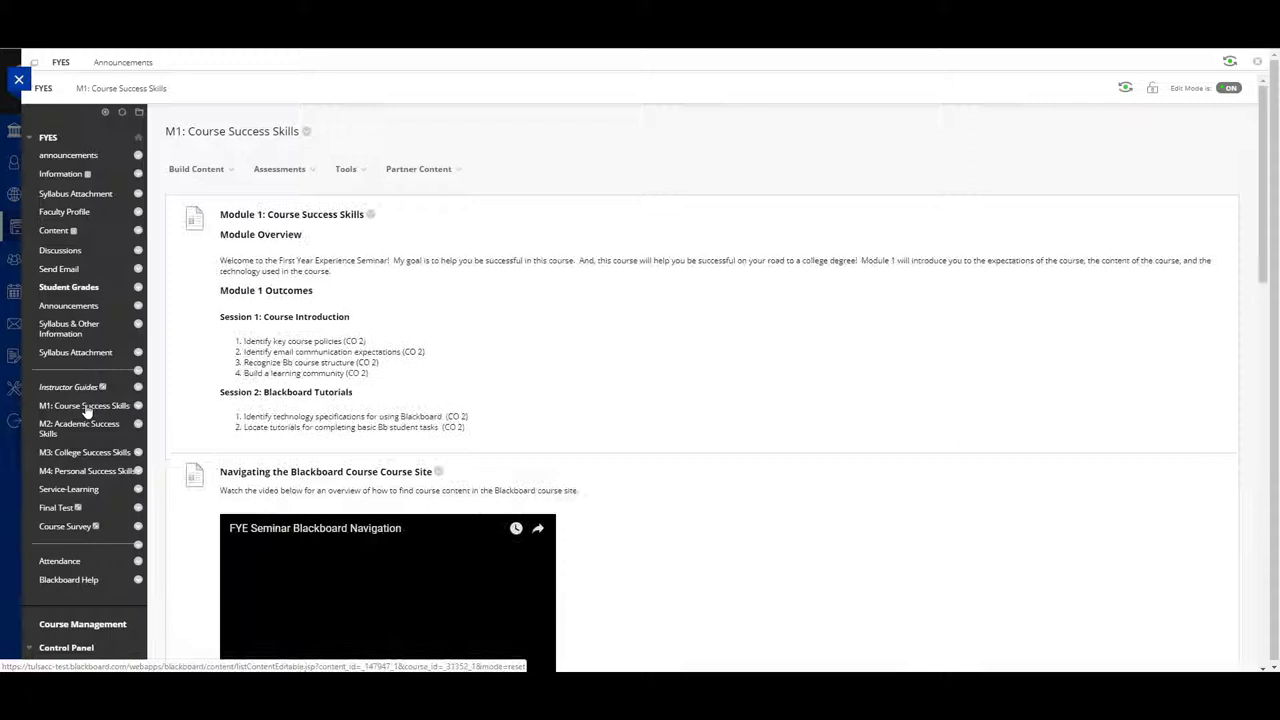
{"action": "left_click", "coordinate": [198, 170]}
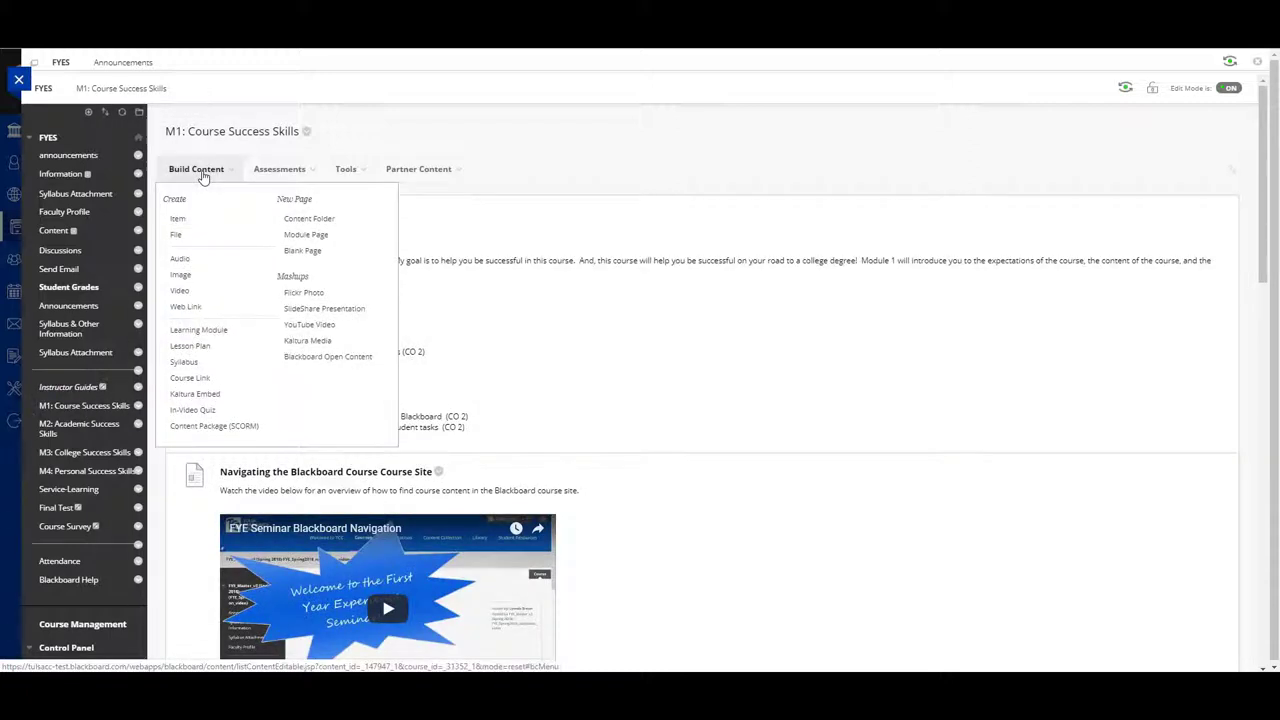
{"action": "left_click", "coordinate": [276, 172]}
{"action": "left_click", "coordinate": [345, 170]}
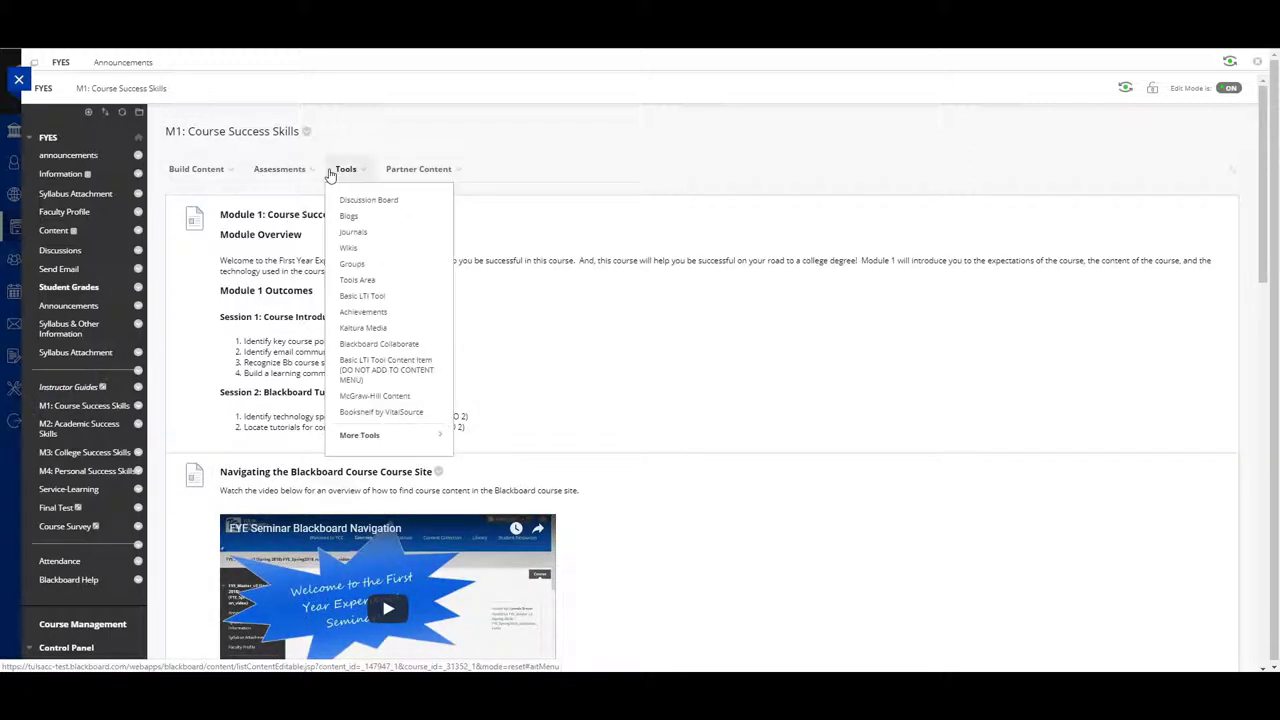
{"action": "left_click", "coordinate": [410, 172]}
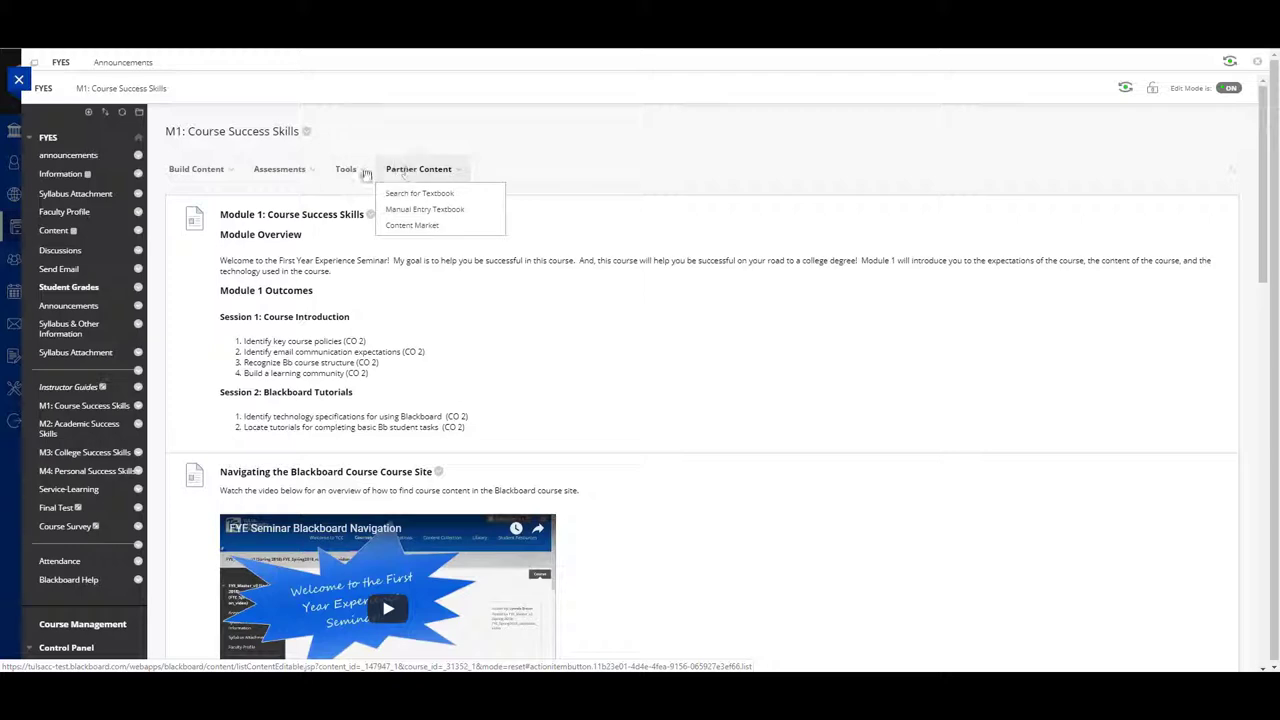
{"action": "left_click", "coordinate": [196, 169]}
Open the FYES Full Grade Center and scroll through the three students' grades
{"action": "scroll", "coordinate": [50, 533], "scroll_direction": "down", "scroll_amount": 1}
{"action": "scroll", "coordinate": [50, 533], "scroll_direction": "down", "scroll_amount": 3}
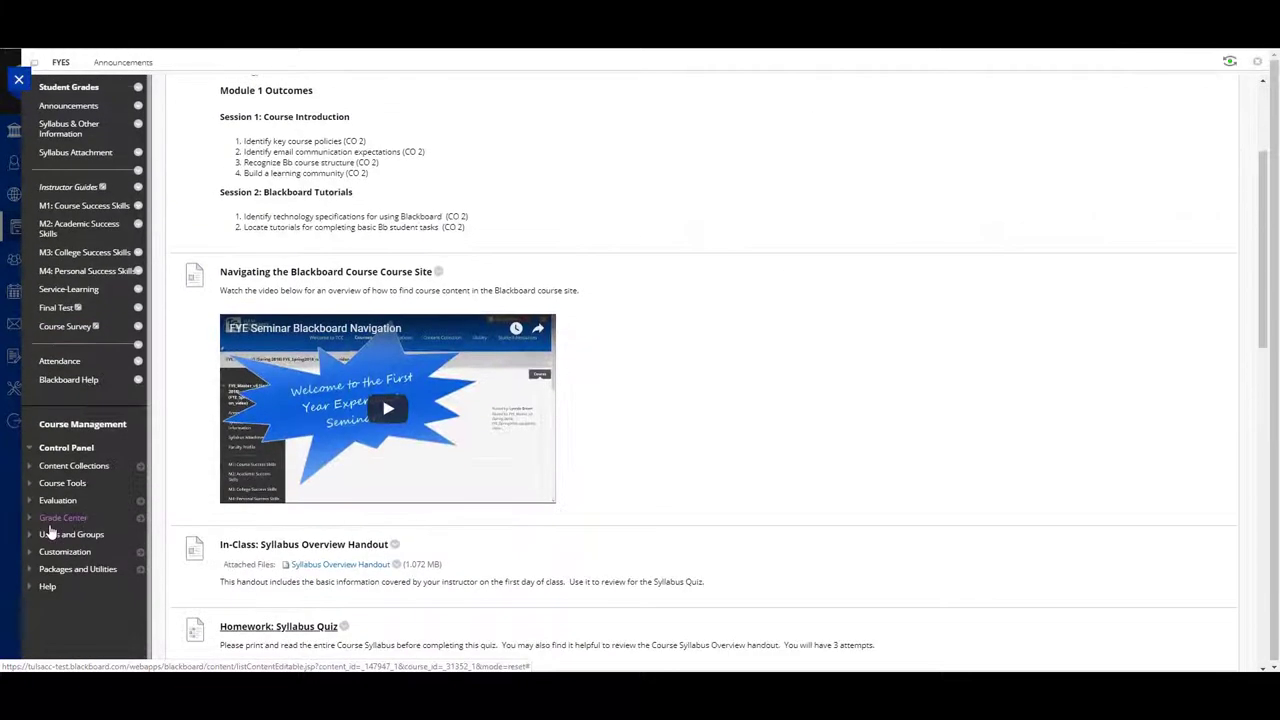
{"action": "left_click", "coordinate": [52, 518]}
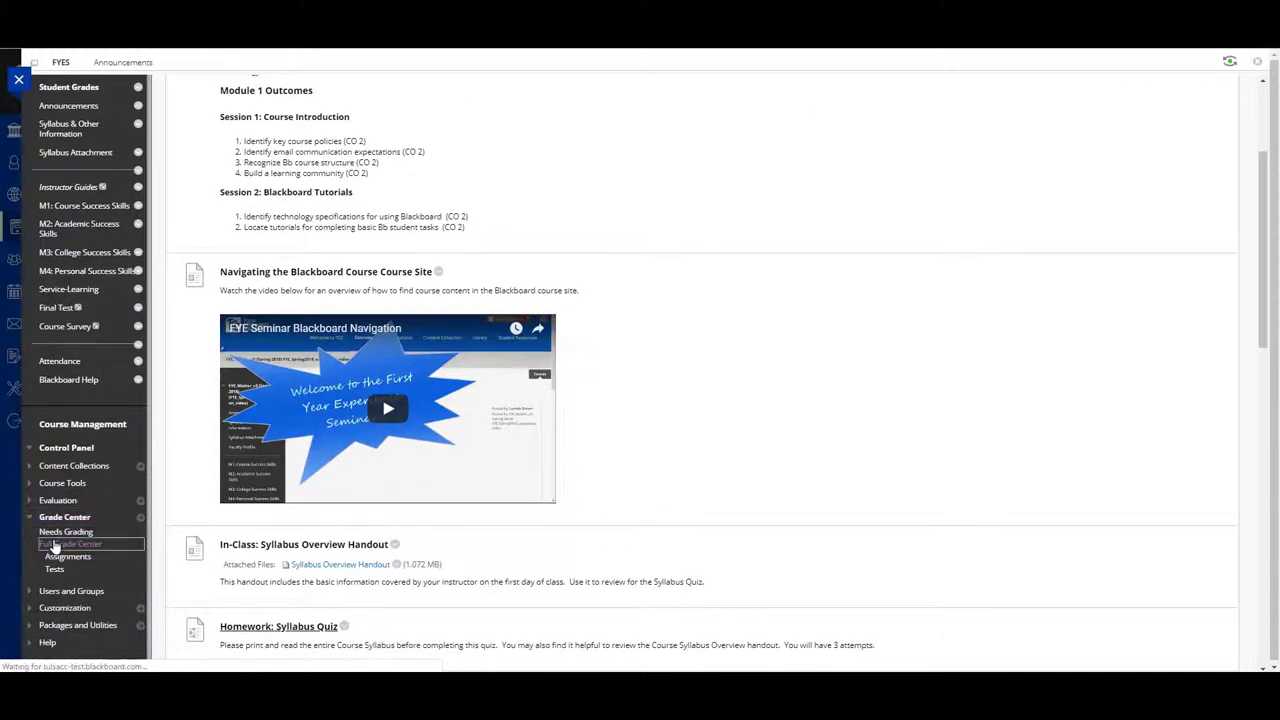
{"action": "left_click", "coordinate": [55, 545]}
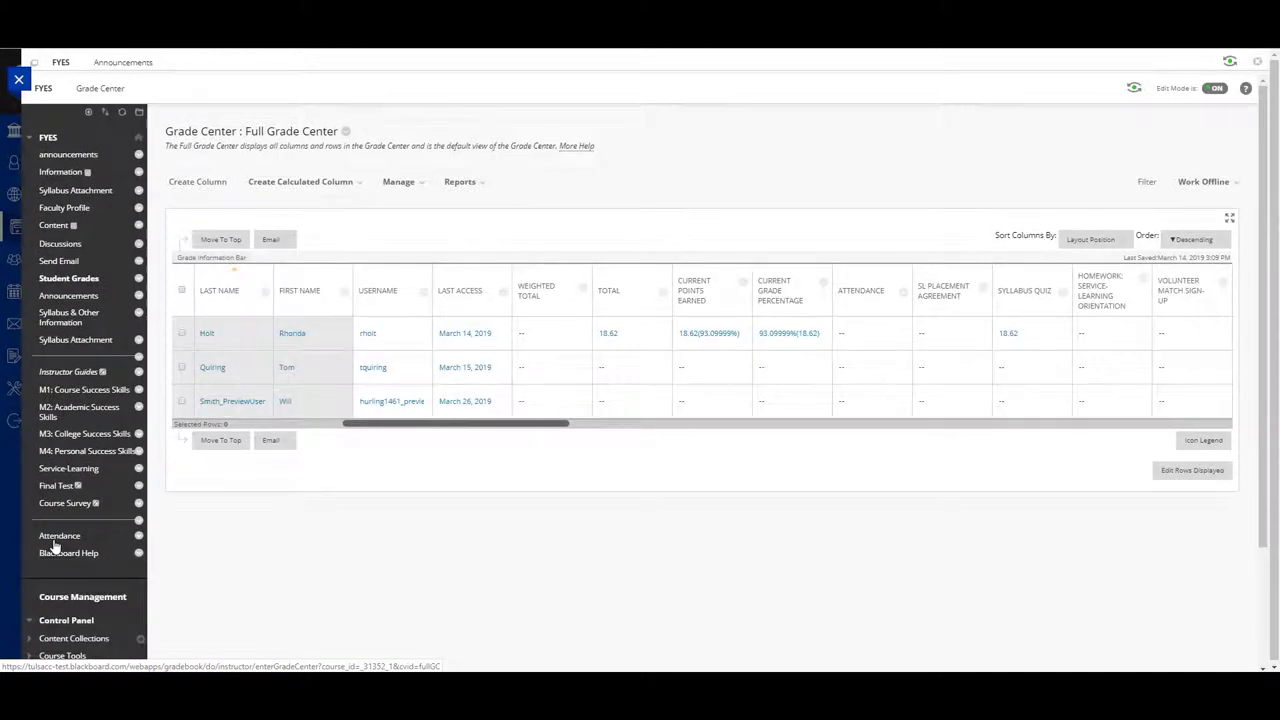
{"action": "scroll", "coordinate": [55, 545], "scroll_direction": "down", "scroll_amount": 3}
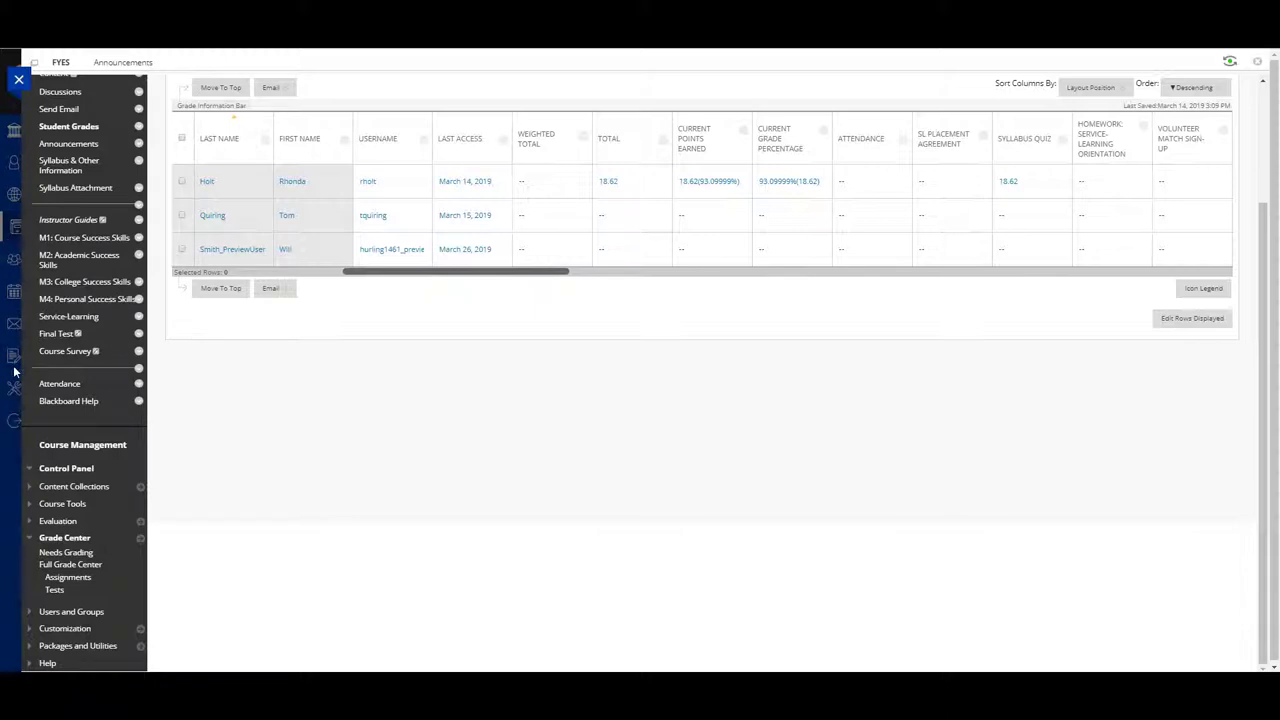
Close FYES and review the Upcoming, Current and Spring 2019 course lists and term dropdown
{"action": "left_click", "coordinate": [20, 82]}
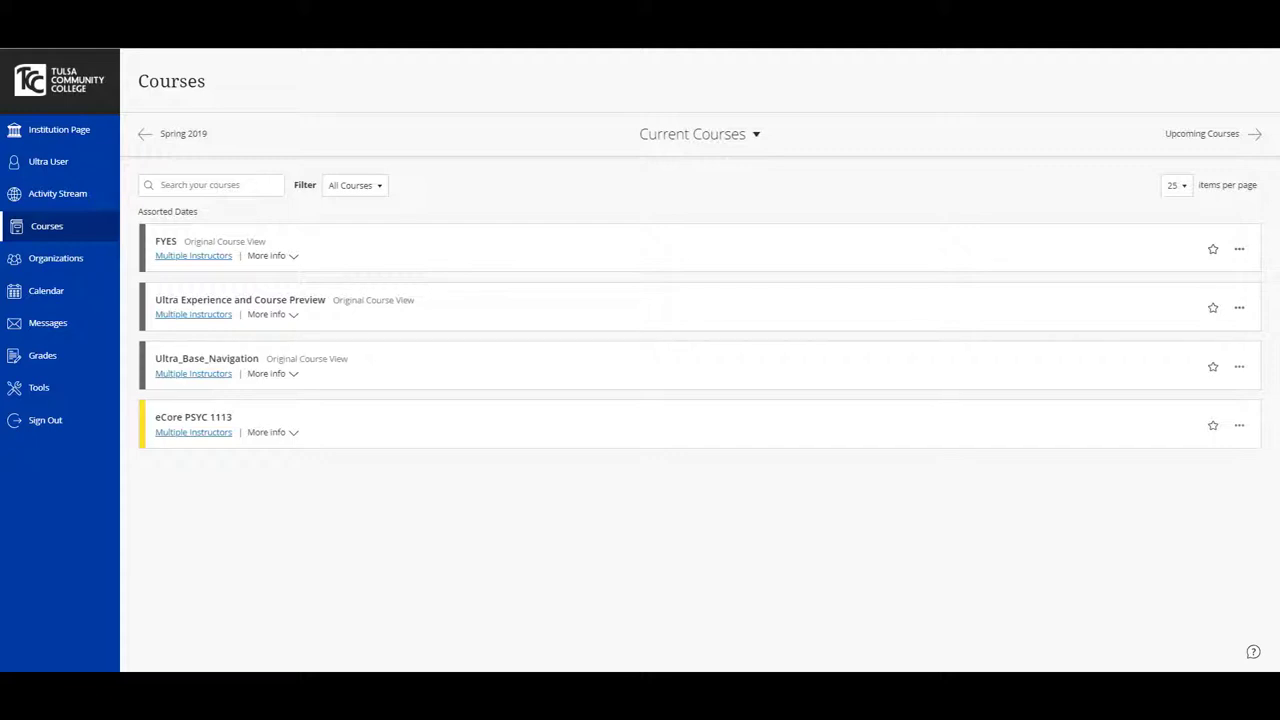
{"action": "left_click", "coordinate": [1174, 138]}
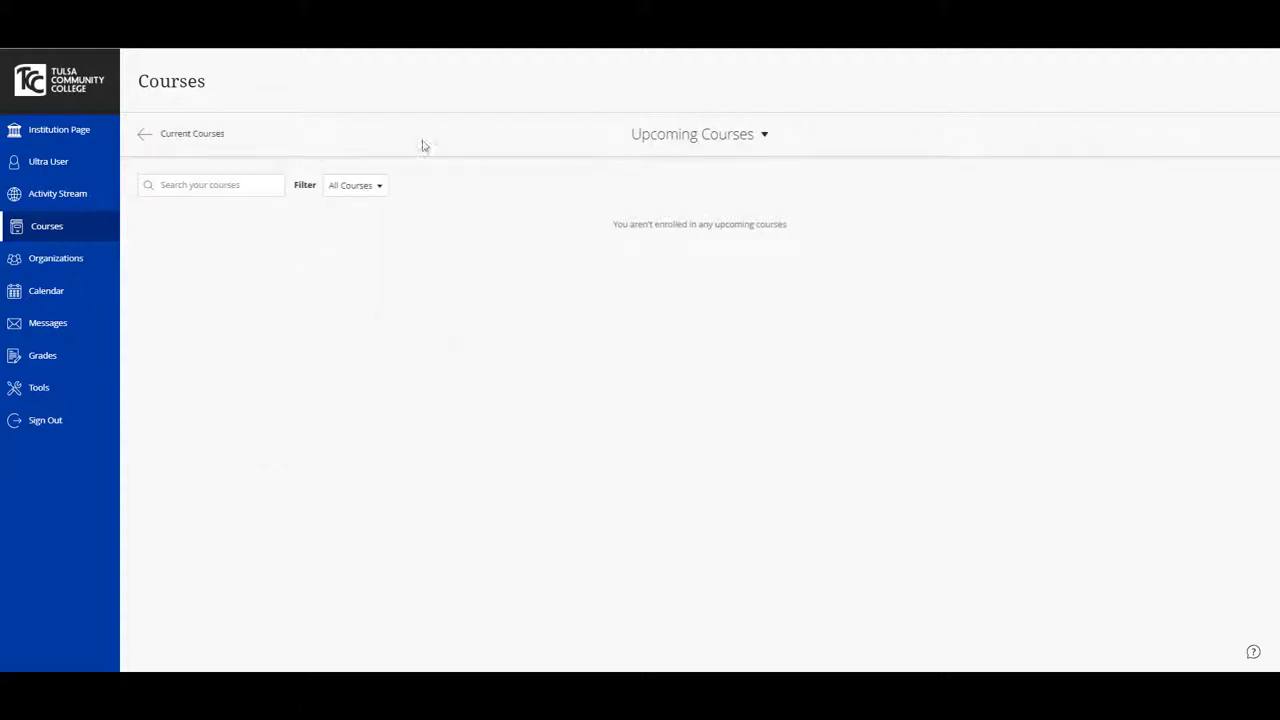
{"action": "left_click", "coordinate": [200, 138]}
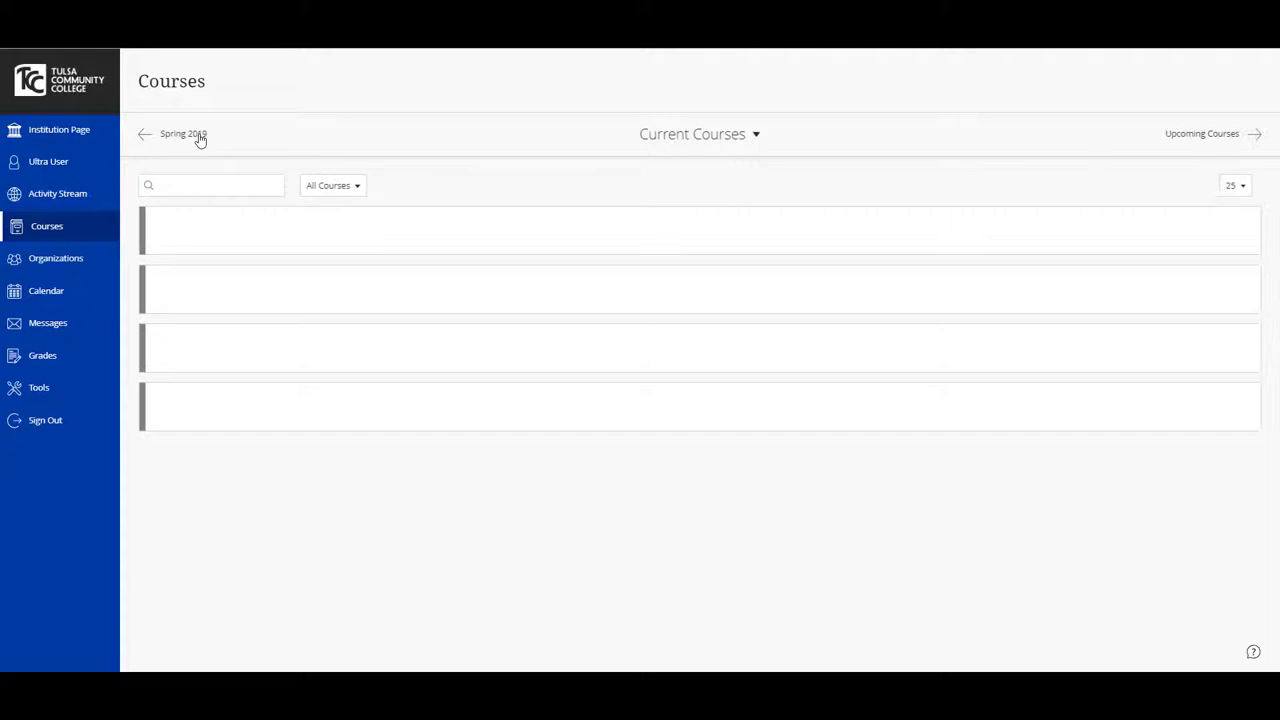
{"action": "left_click", "coordinate": [197, 138]}
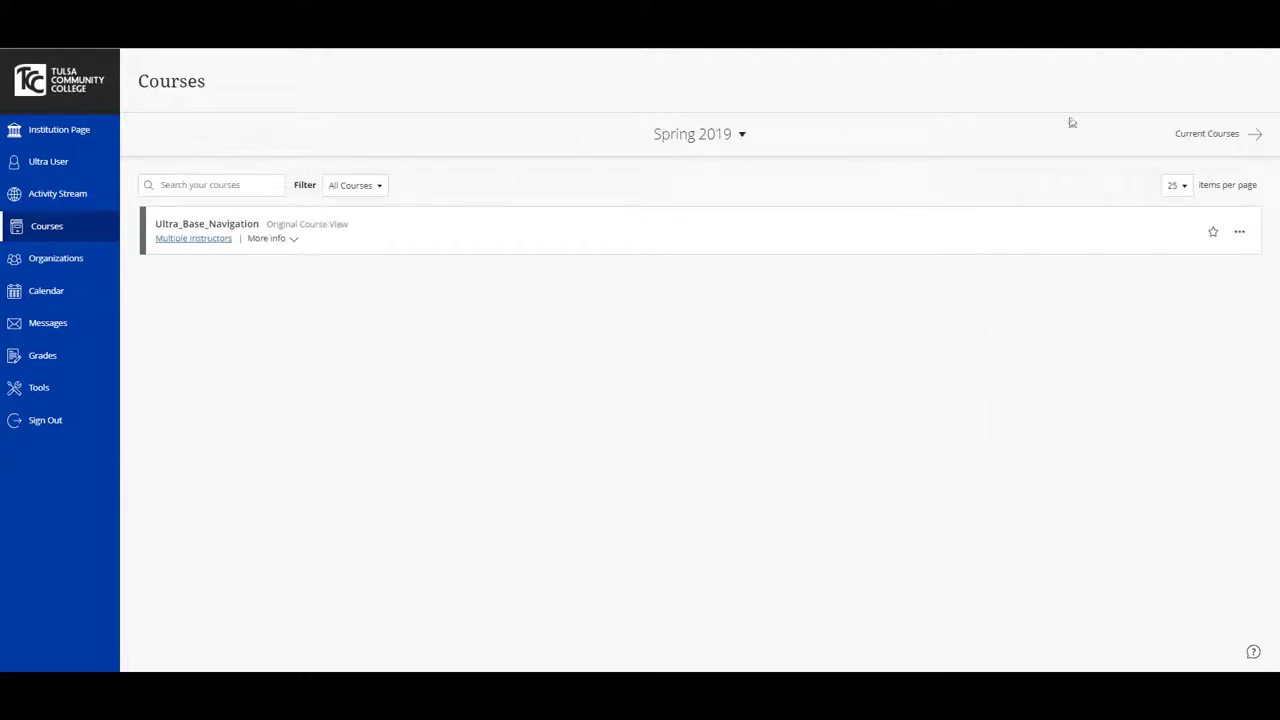
{"action": "left_click", "coordinate": [1214, 138]}
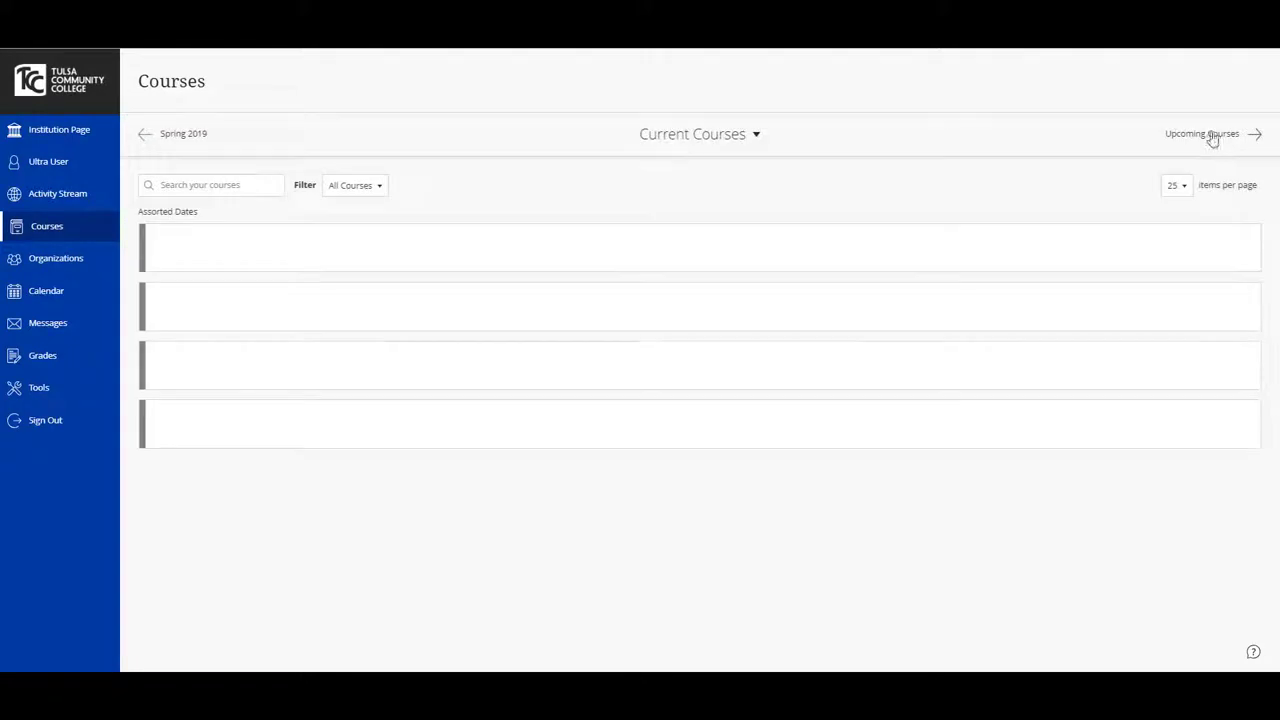
{"action": "left_click", "coordinate": [751, 138]}
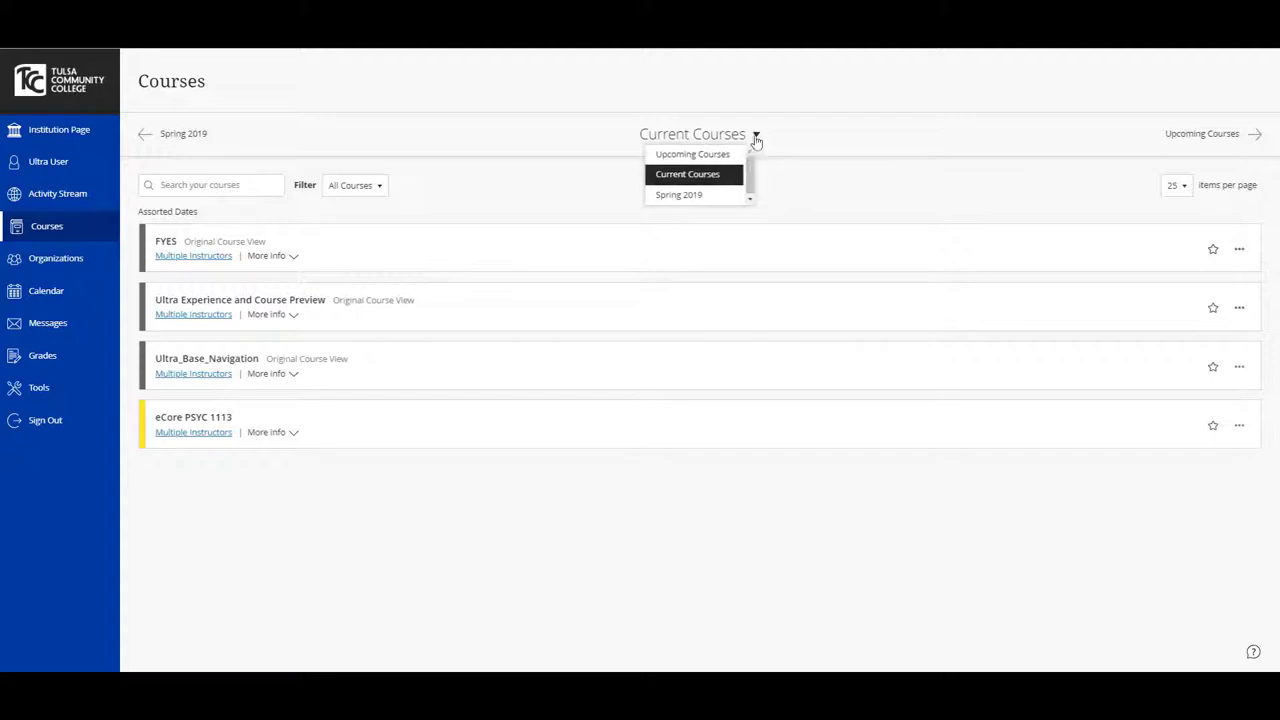
{"action": "left_click", "coordinate": [757, 138]}
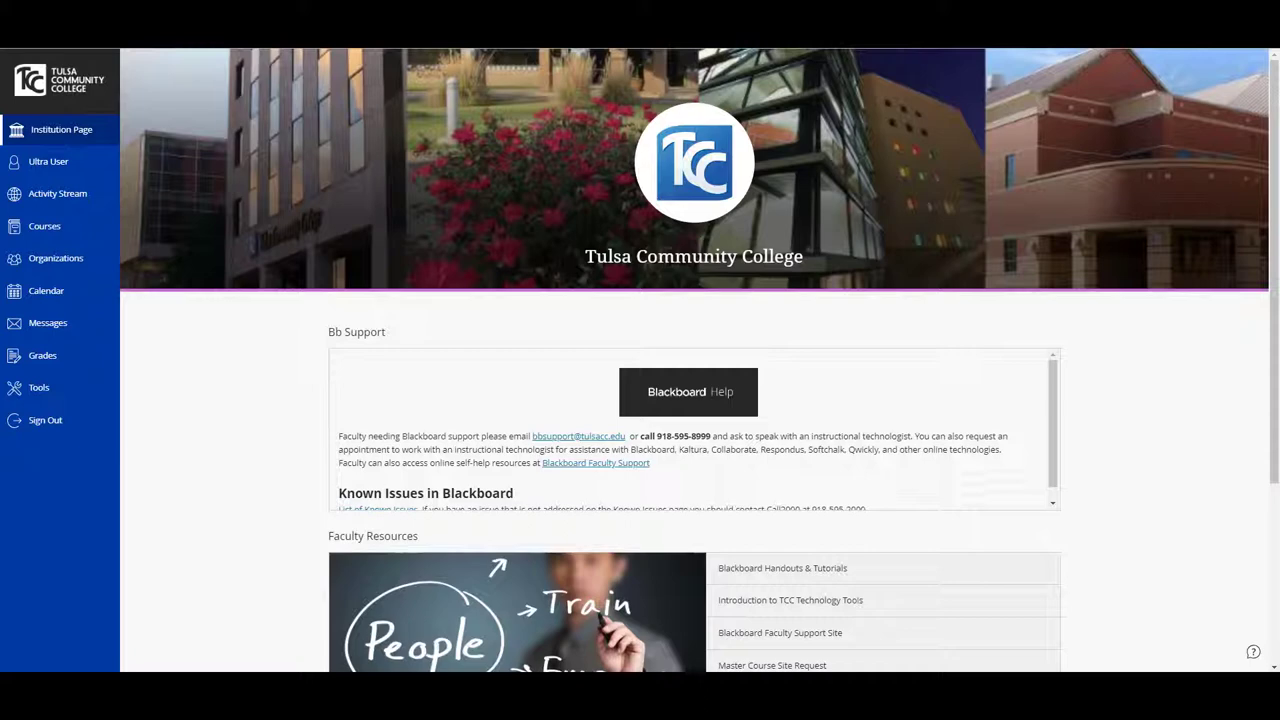
Open the Organizations page showing Online Tutor Certification, last accessed March 26, 2019
{"action": "left_click", "coordinate": [70, 261]}
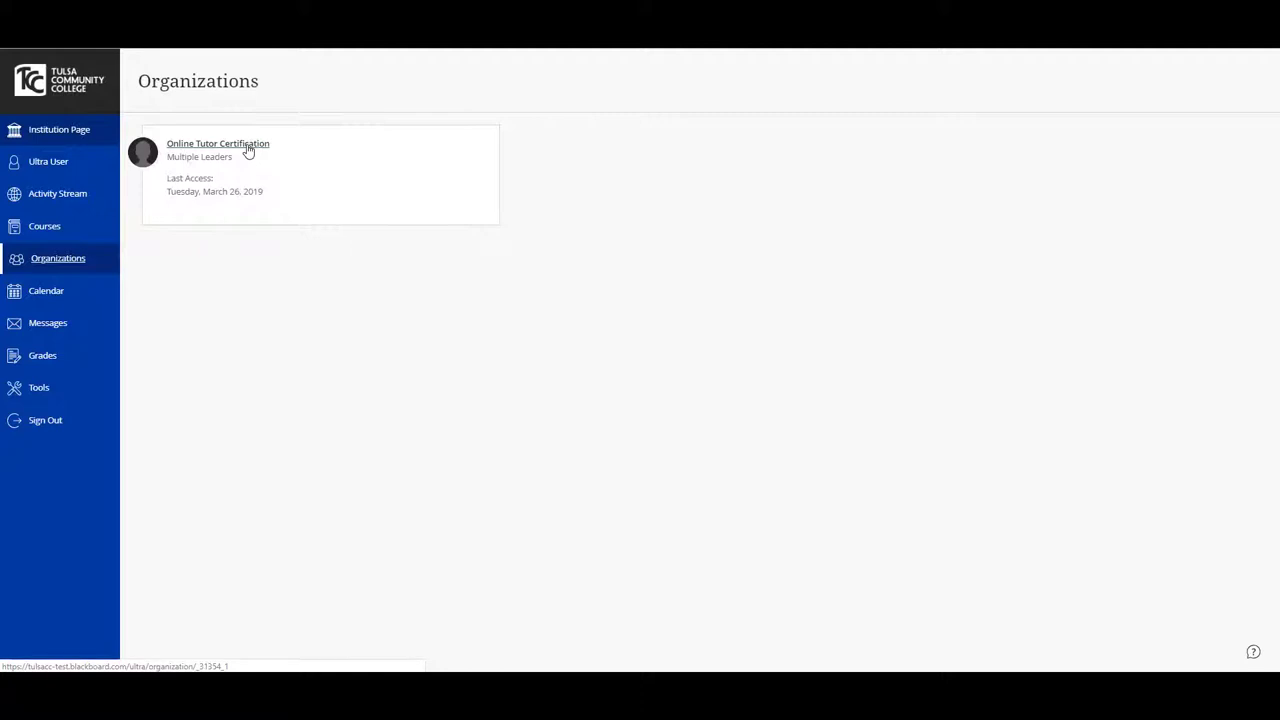
Browse Online Tutor Certification's announcements, then show the Calendar's April 1, 2019 schedule
{"action": "left_click", "coordinate": [248, 150]}
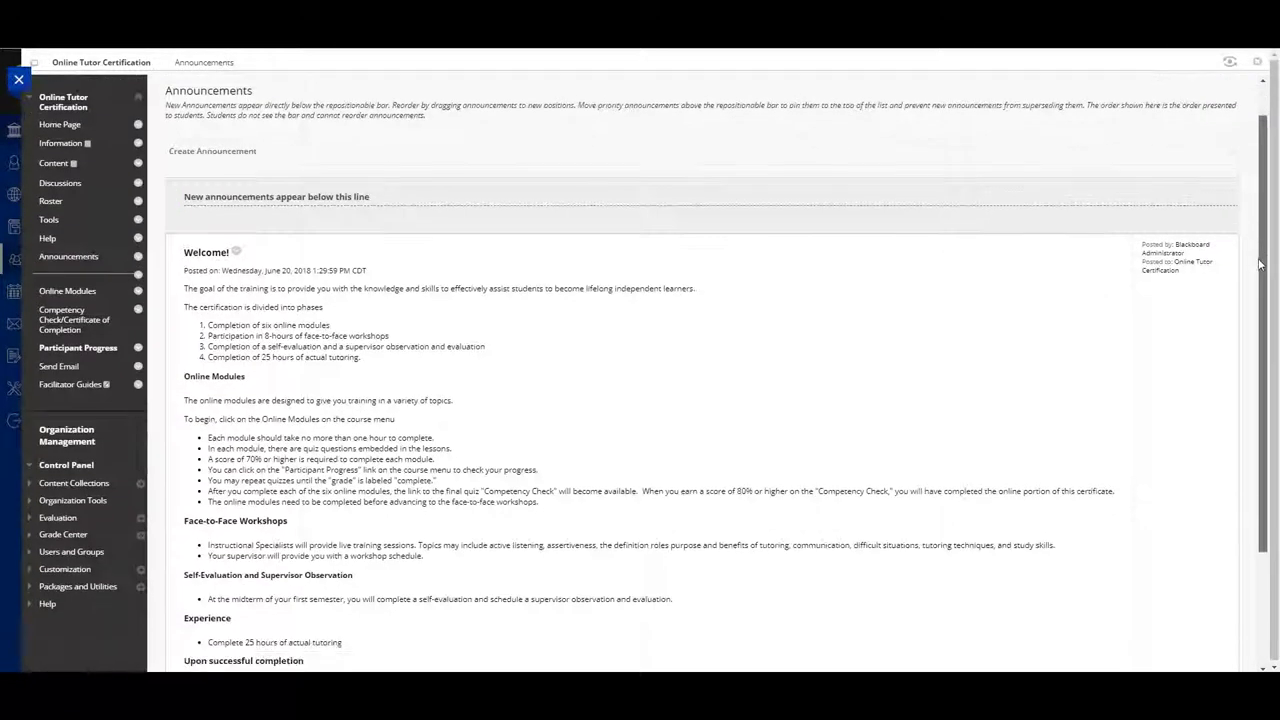
{"action": "left_click_drag", "start_coordinate": [1262, 225], "coordinate": [1258, 368]}
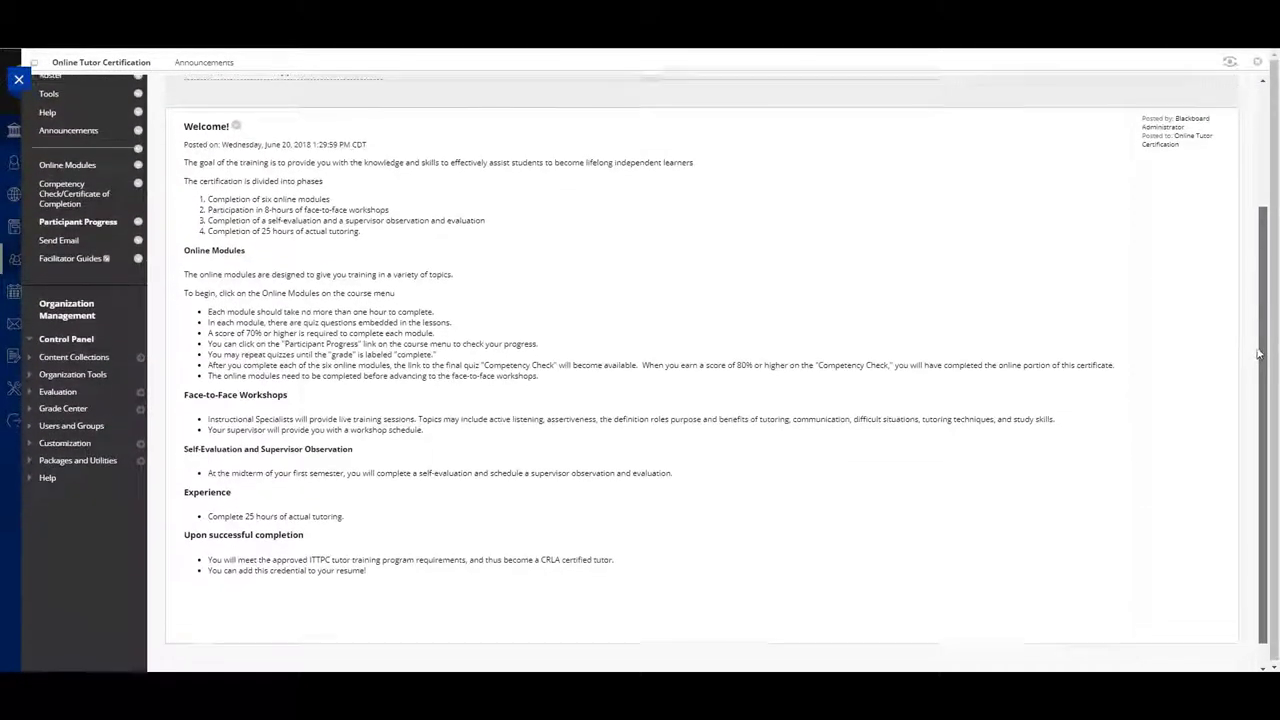
{"action": "left_click_drag", "start_coordinate": [1258, 368], "coordinate": [1270, 238]}
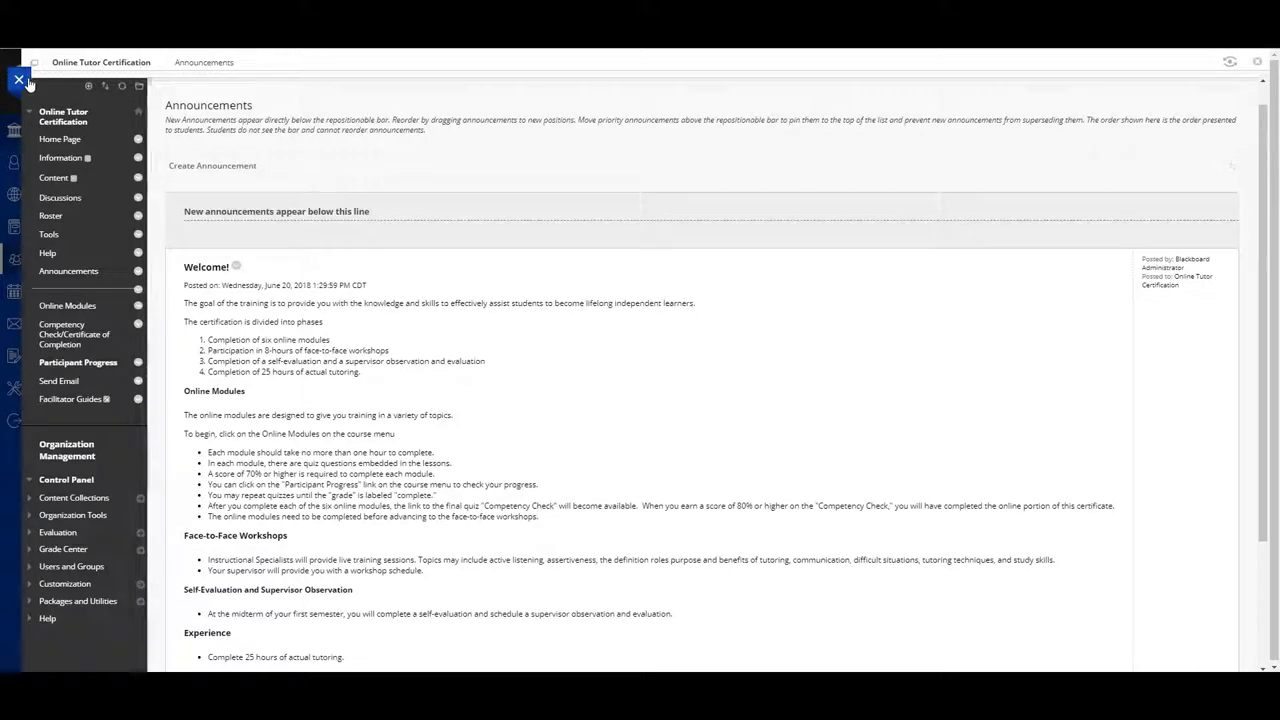
{"action": "left_click", "coordinate": [29, 82]}
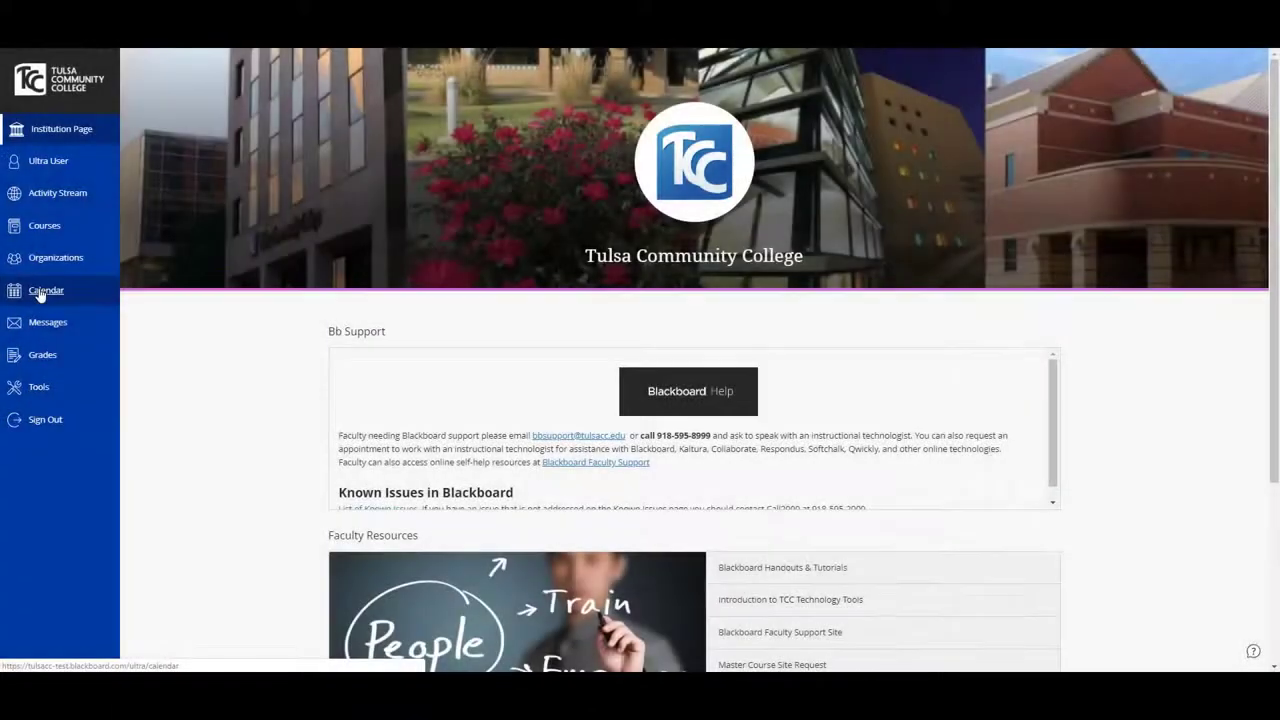
{"action": "left_click", "coordinate": [42, 291]}
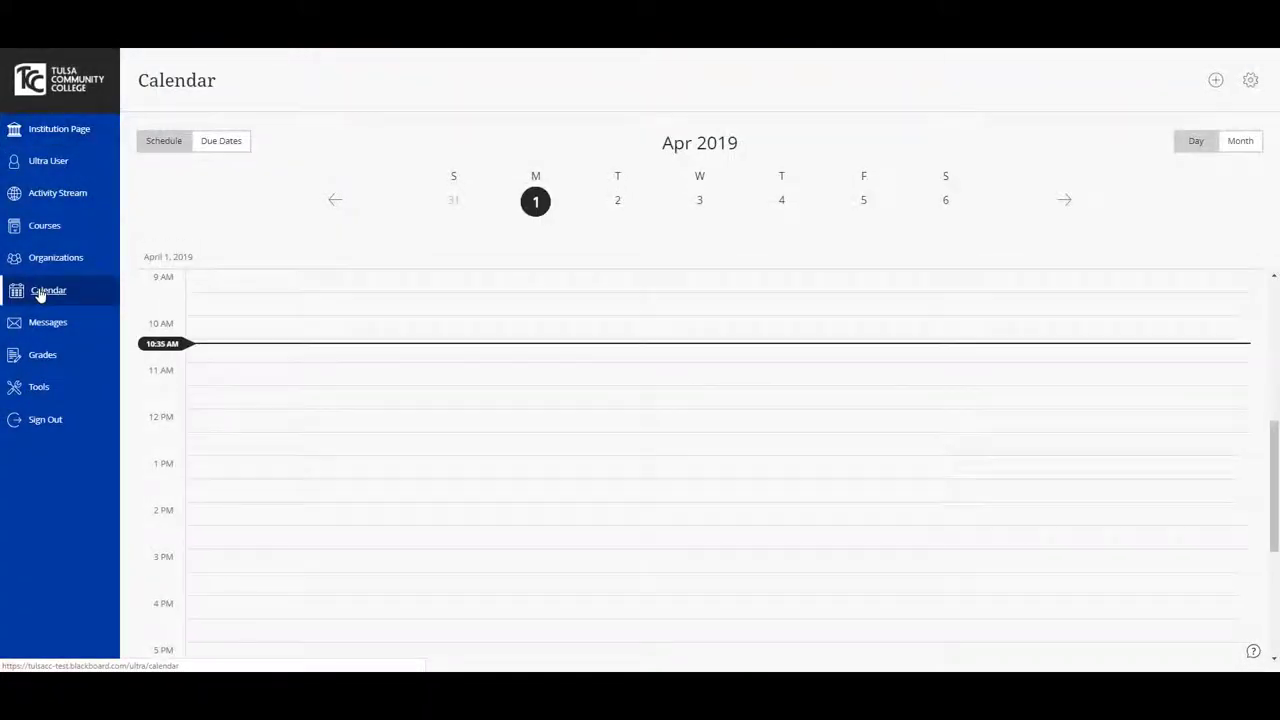
Show due dates as an April 2019 month grid, with M3 on the 15th and M4 on the 29th
{"action": "left_click", "coordinate": [223, 142]}
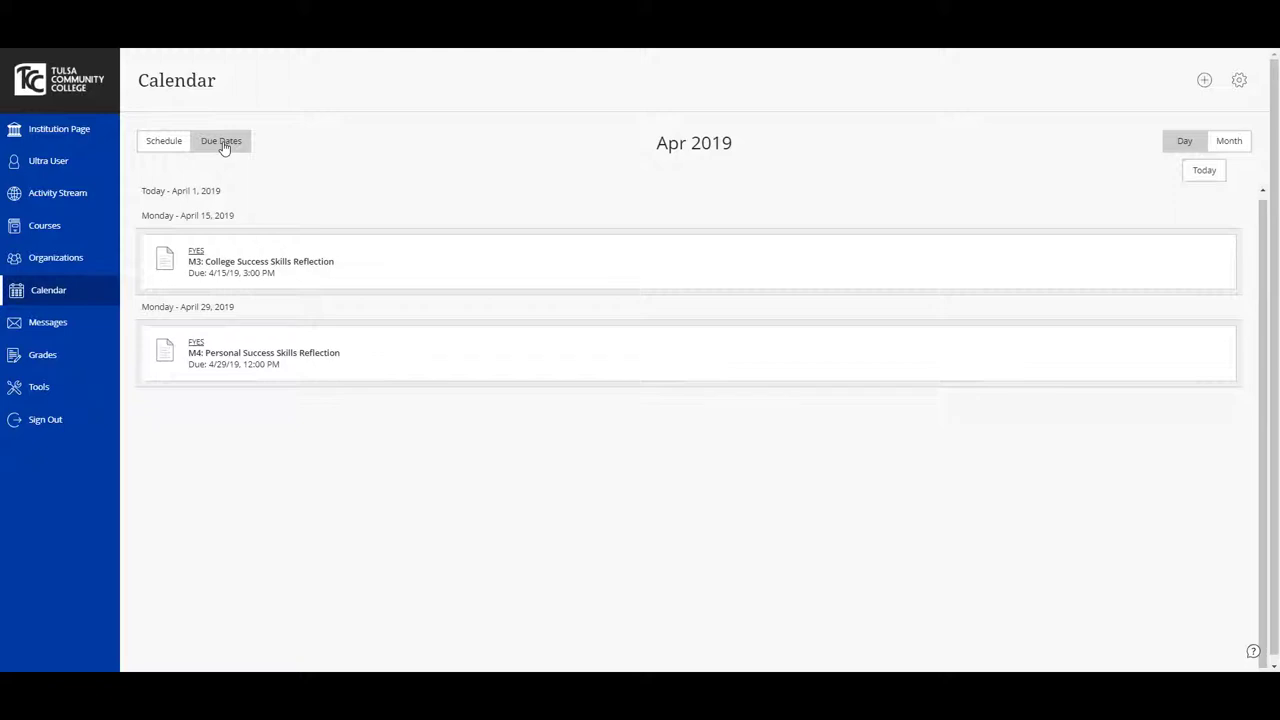
{"action": "left_click", "coordinate": [1238, 147]}
{"action": "left_click_drag", "start_coordinate": [1274, 166], "coordinate": [1268, 410]}
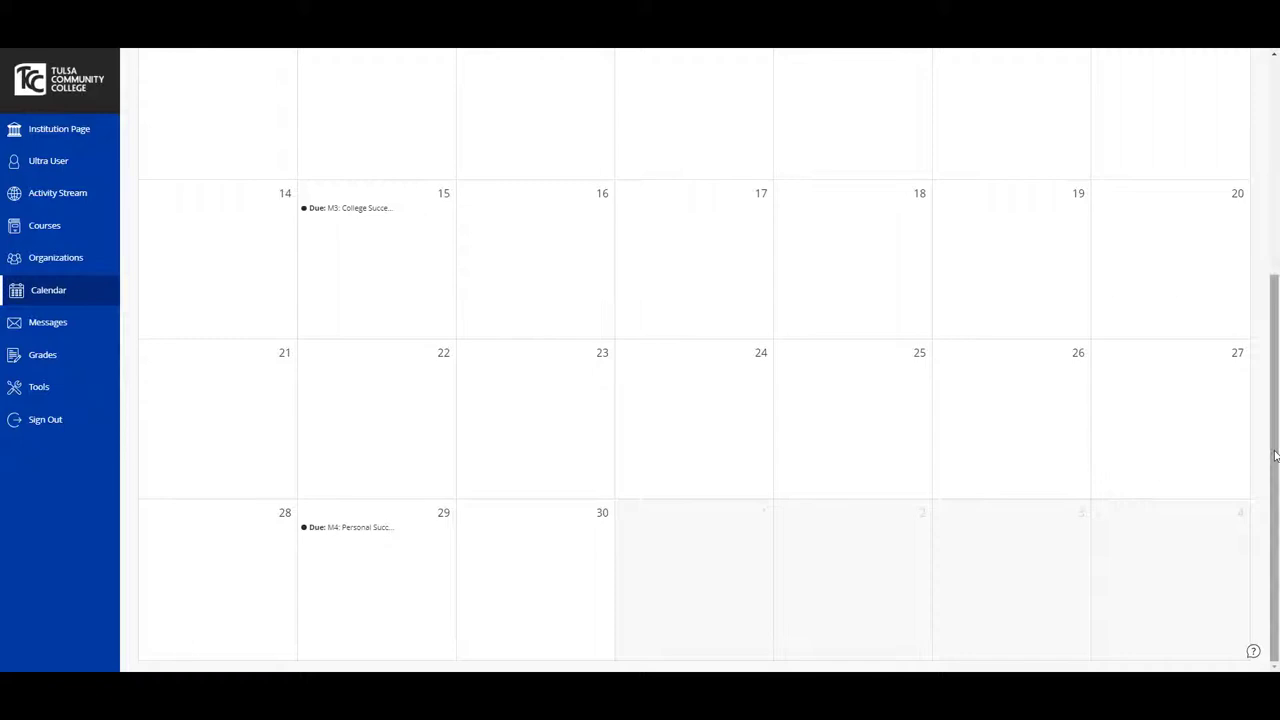
{"action": "left_click_drag", "start_coordinate": [1273, 409], "coordinate": [1266, 209]}
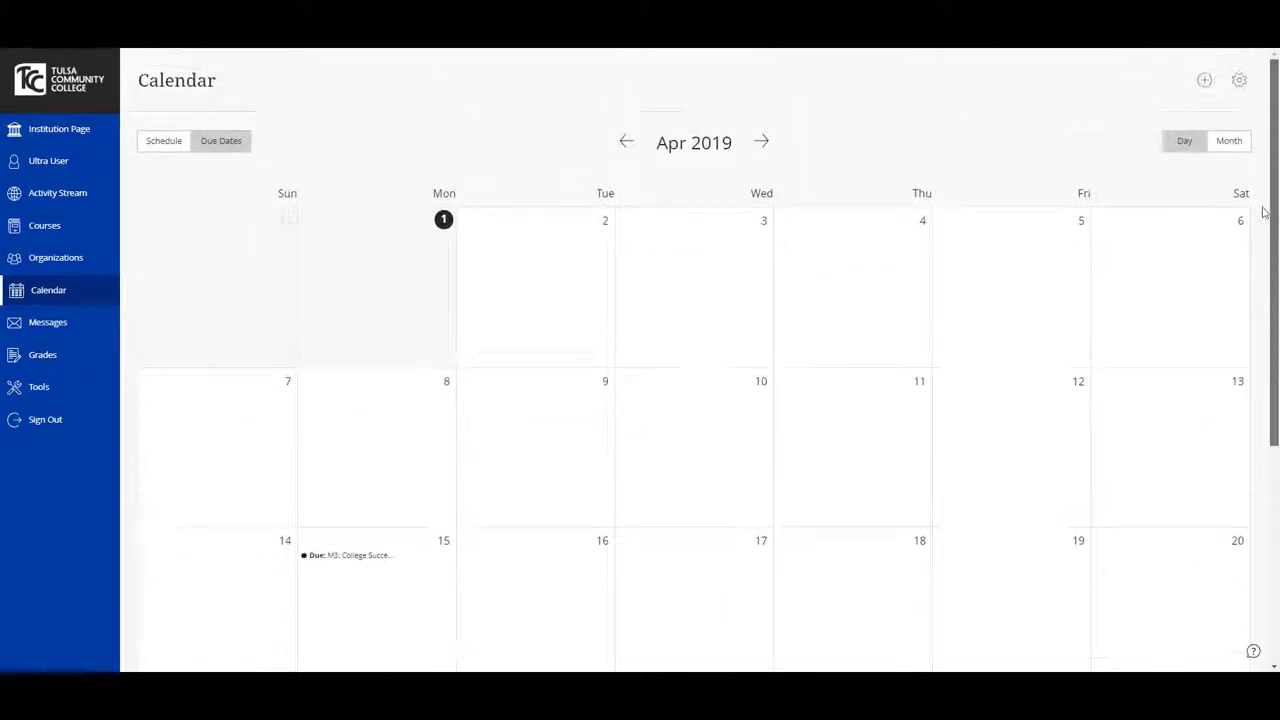
Clear all calendars in Calendar Settings so the April 2019 grid shows no due dates
{"action": "left_click", "coordinate": [1238, 82]}
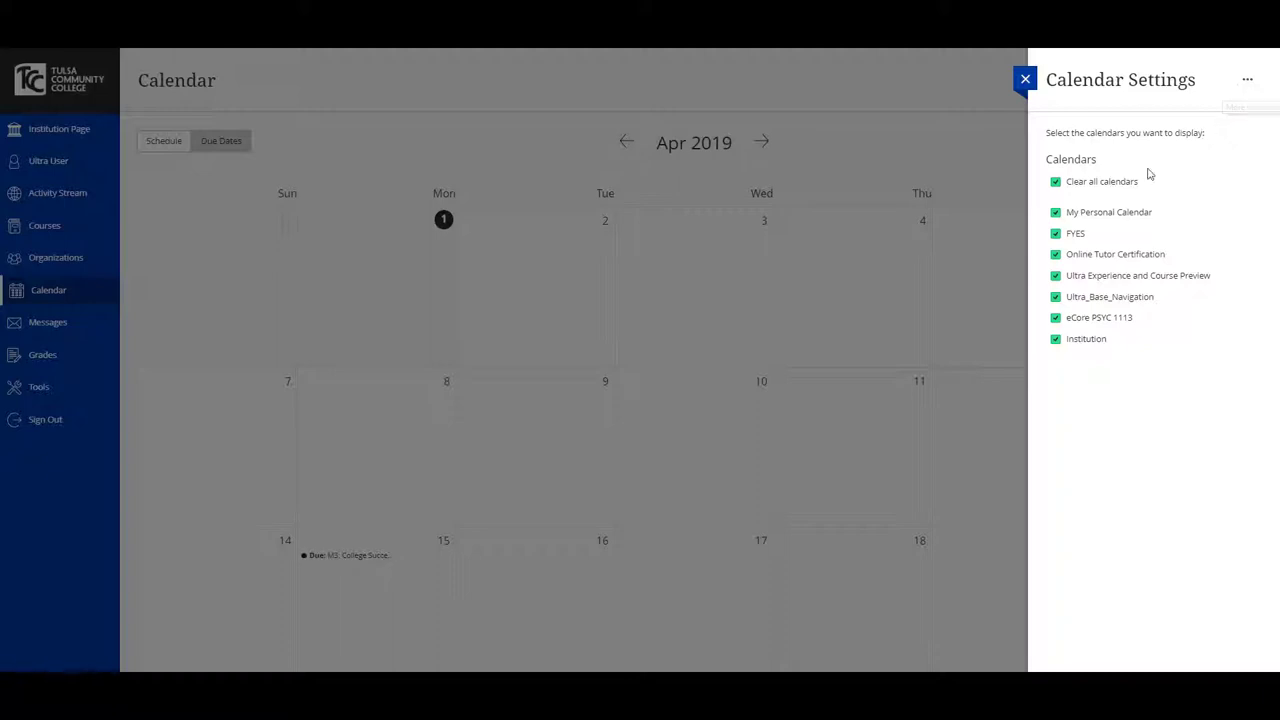
{"action": "left_click", "coordinate": [1056, 183]}
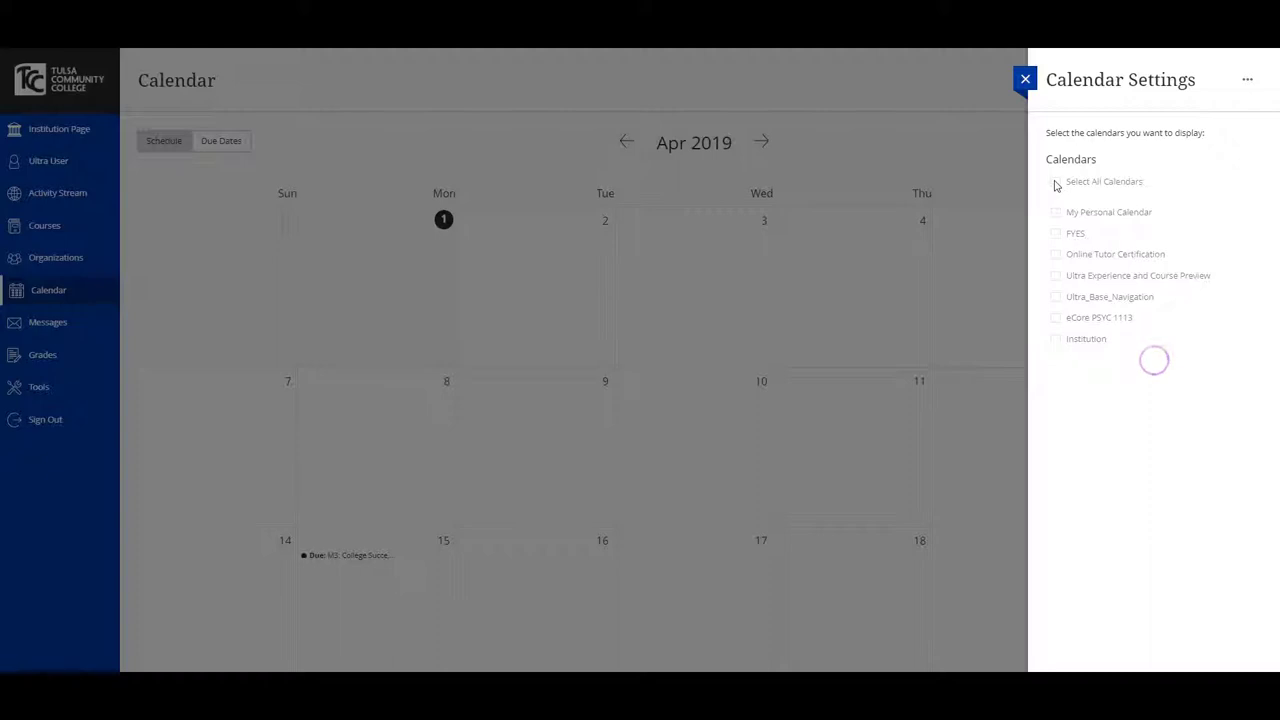
{"action": "left_click", "coordinate": [1025, 79]}
{"action": "left_click_drag", "start_coordinate": [1277, 117], "coordinate": [1277, 350]}
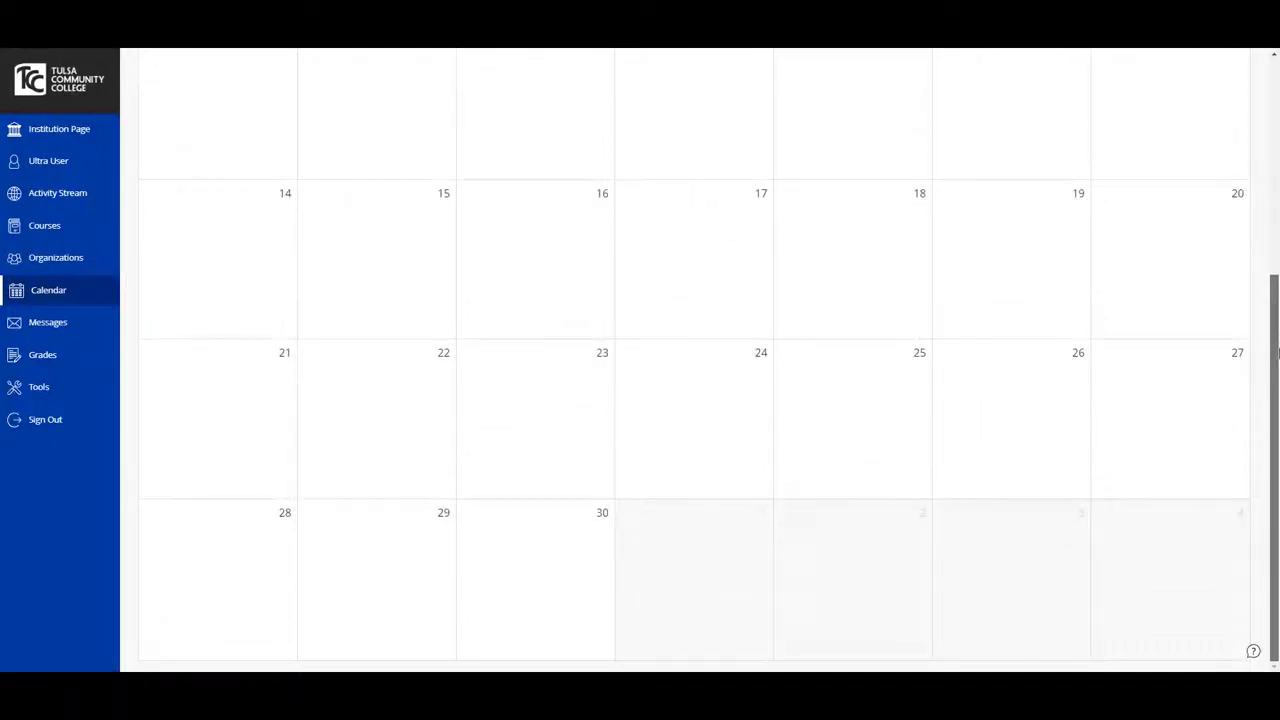
{"action": "left_click_drag", "start_coordinate": [1277, 350], "coordinate": [1272, 162]}
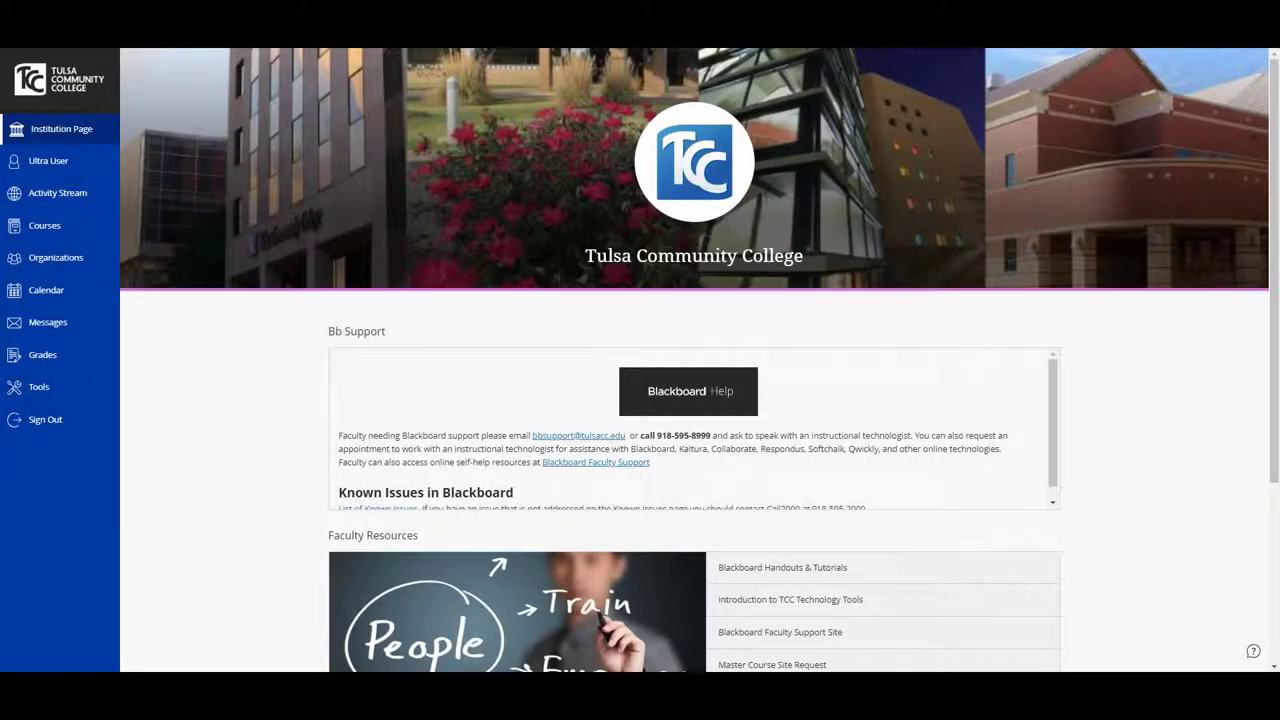
From Messages, start a new message for the FYES course
{"action": "left_click", "coordinate": [41, 324]}
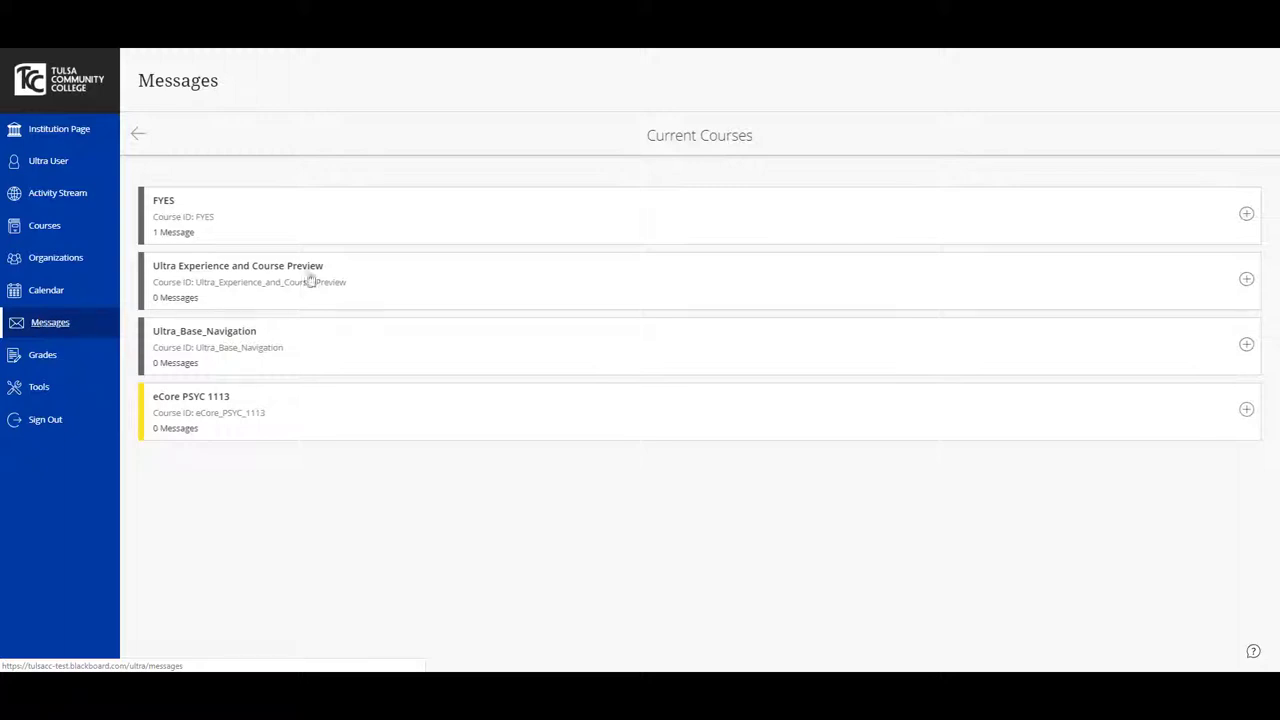
{"action": "left_click", "coordinate": [1247, 217]}
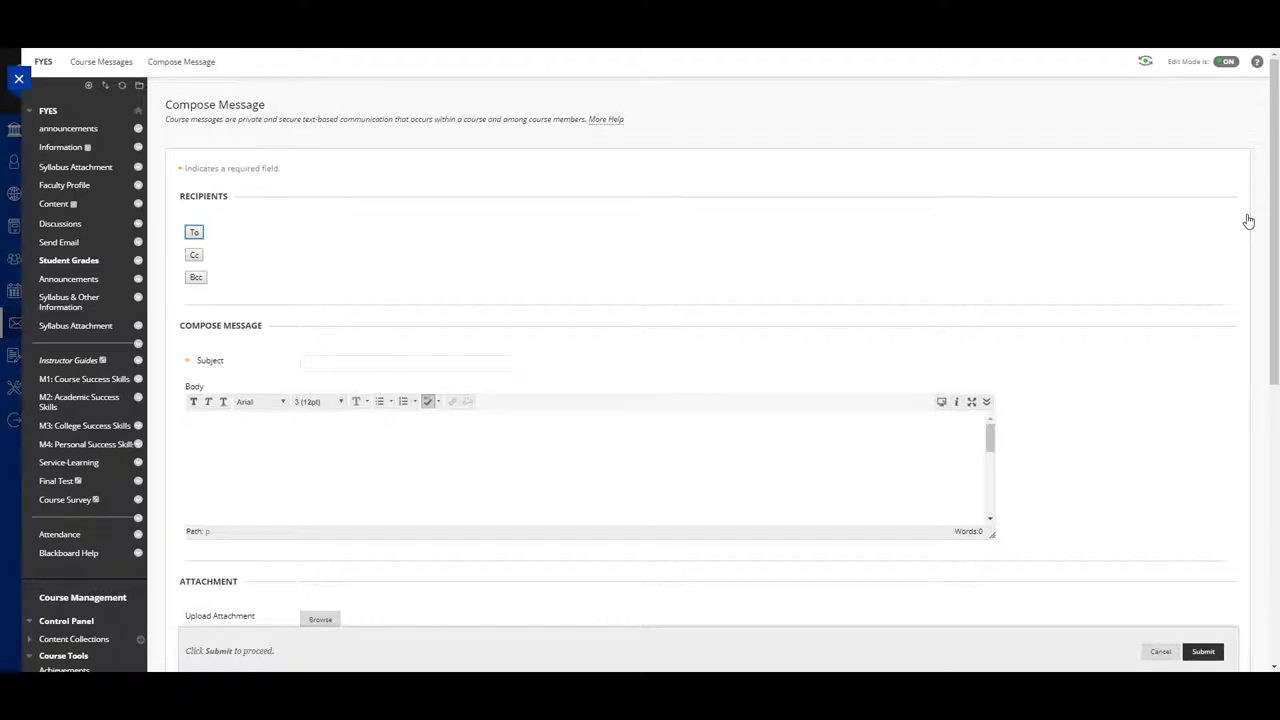
Address the message: first student on To, another student on Cc, Ultra User (Instructor) on Bcc
{"action": "left_click", "coordinate": [193, 233]}
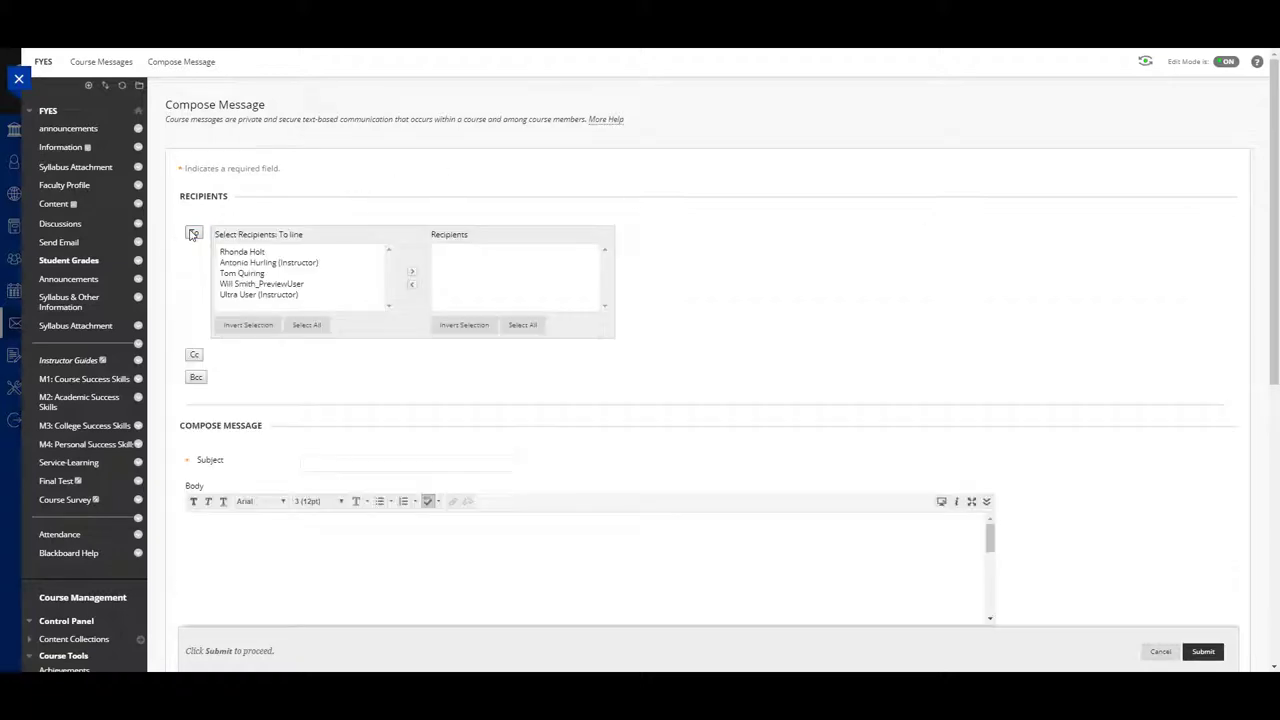
{"action": "left_click", "coordinate": [260, 252]}
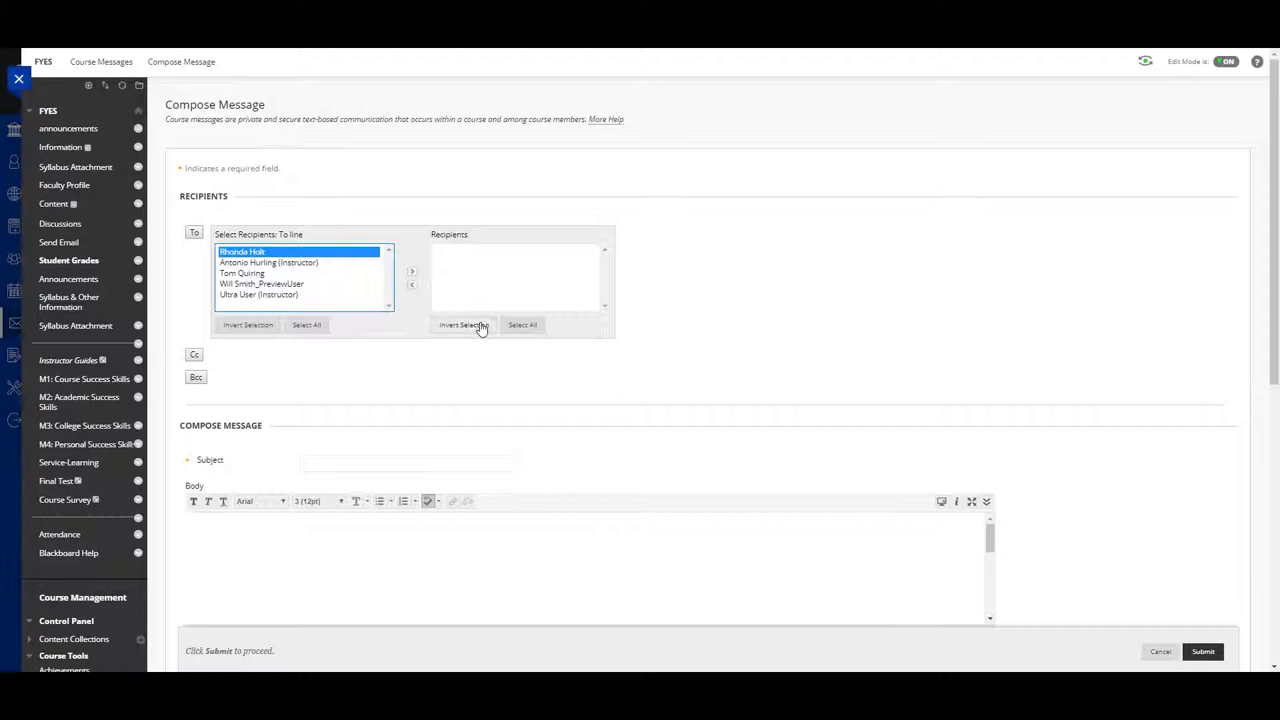
{"action": "left_click", "coordinate": [411, 275]}
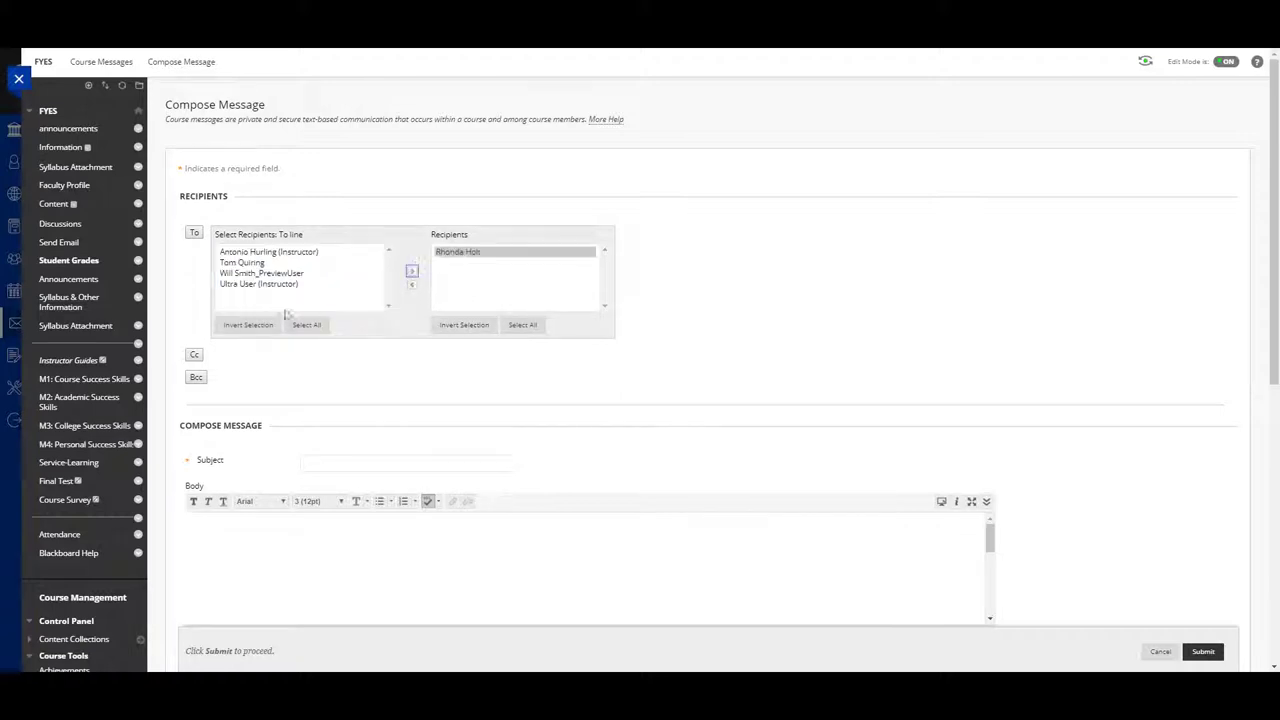
{"action": "left_click", "coordinate": [194, 354]}
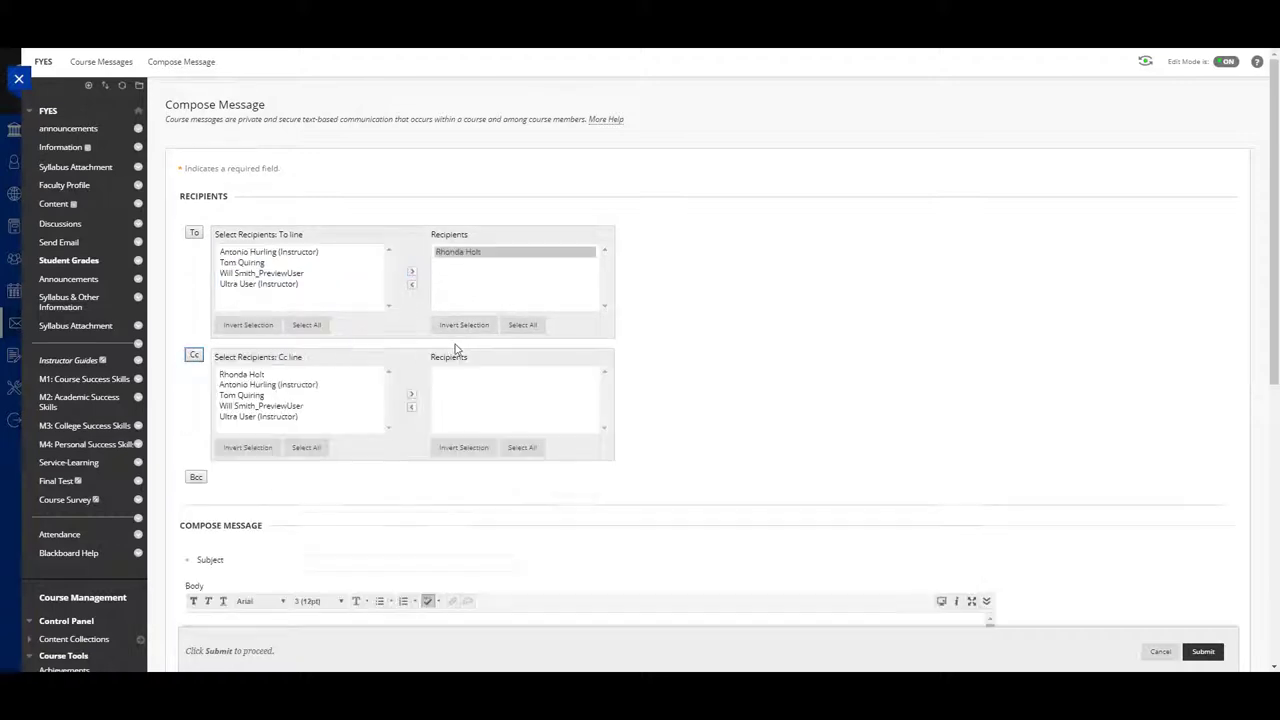
{"action": "left_click", "coordinate": [250, 396]}
{"action": "left_click", "coordinate": [412, 398]}
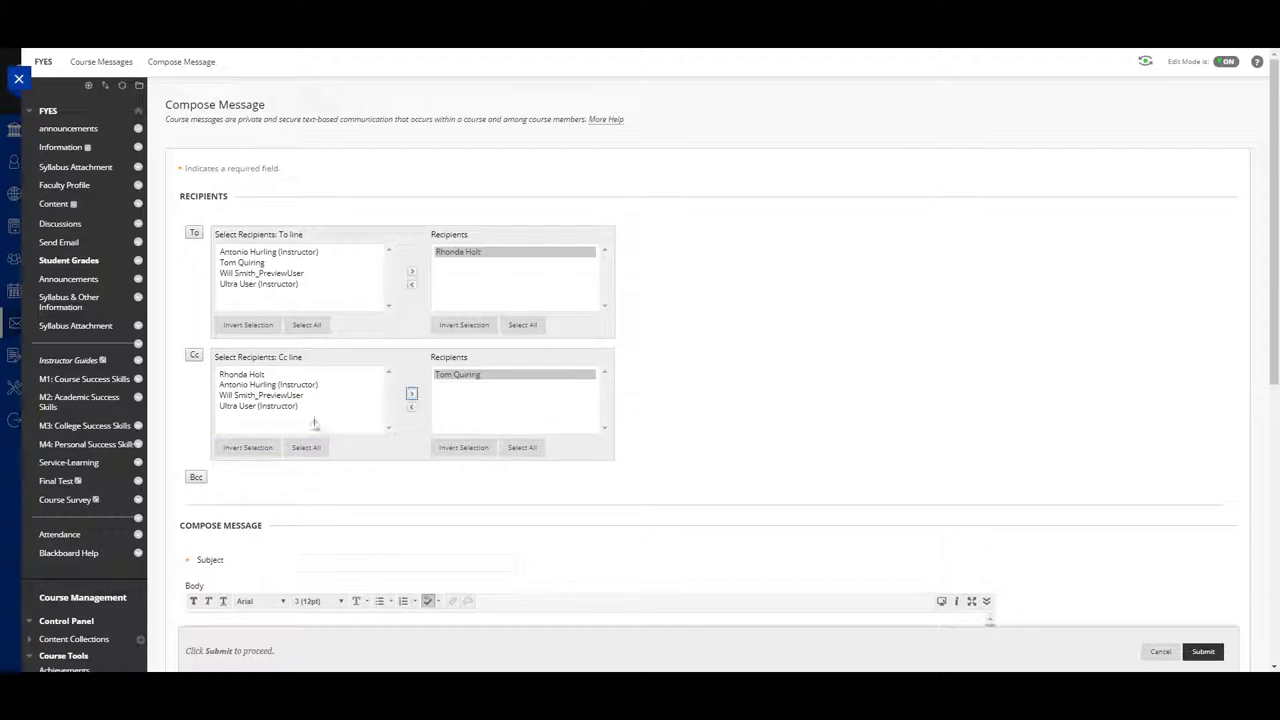
{"action": "left_click", "coordinate": [197, 478]}
{"action": "left_click", "coordinate": [261, 540]}
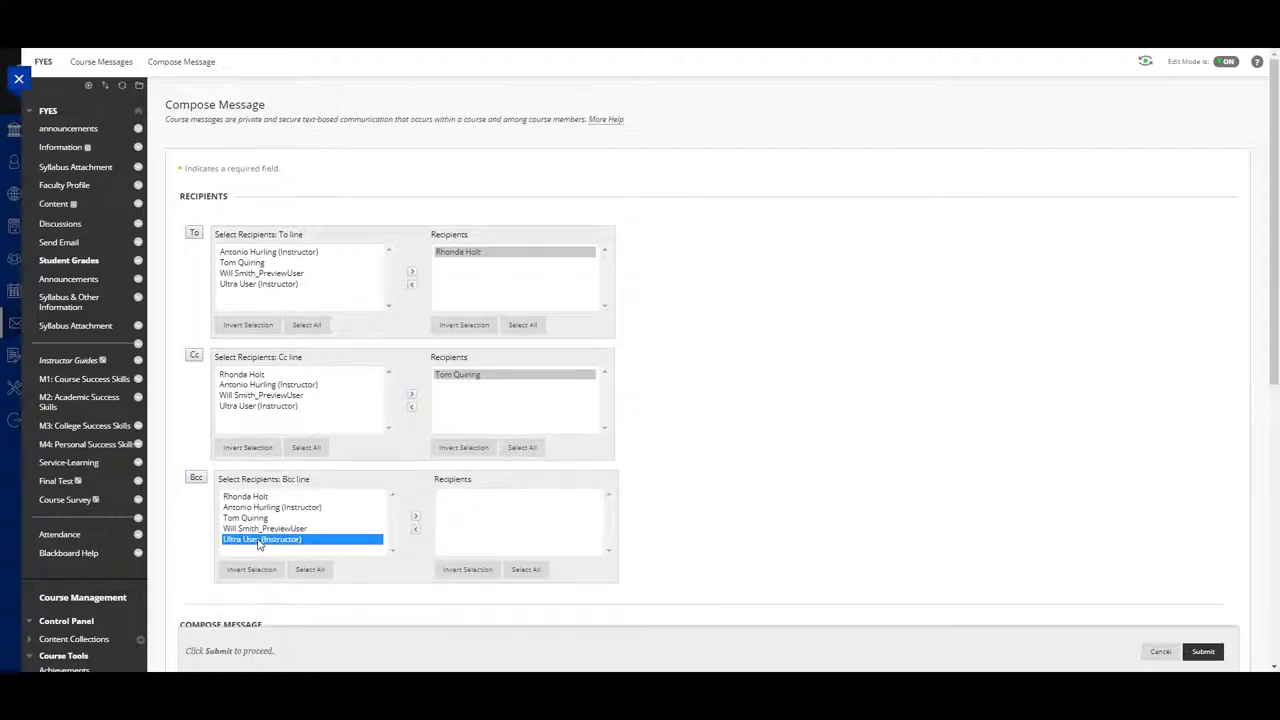
{"action": "left_click", "coordinate": [416, 517]}
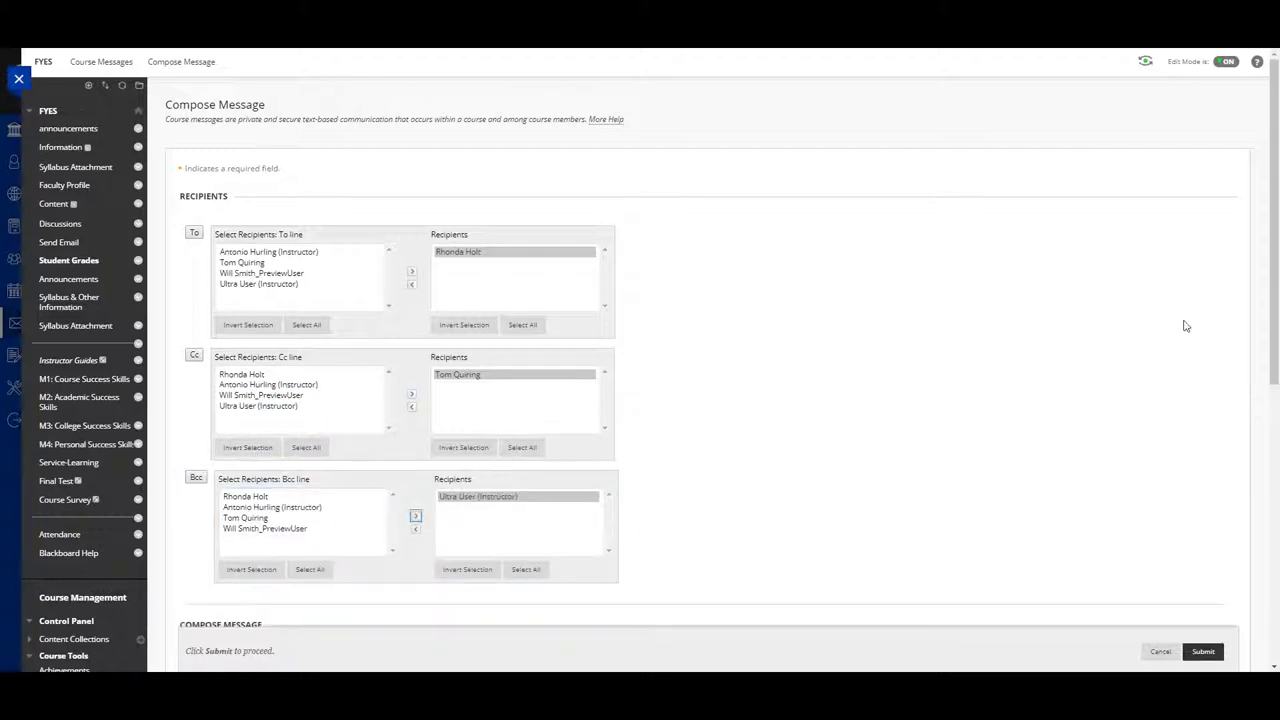
{"action": "left_click_drag", "start_coordinate": [1276, 228], "coordinate": [1276, 402]}
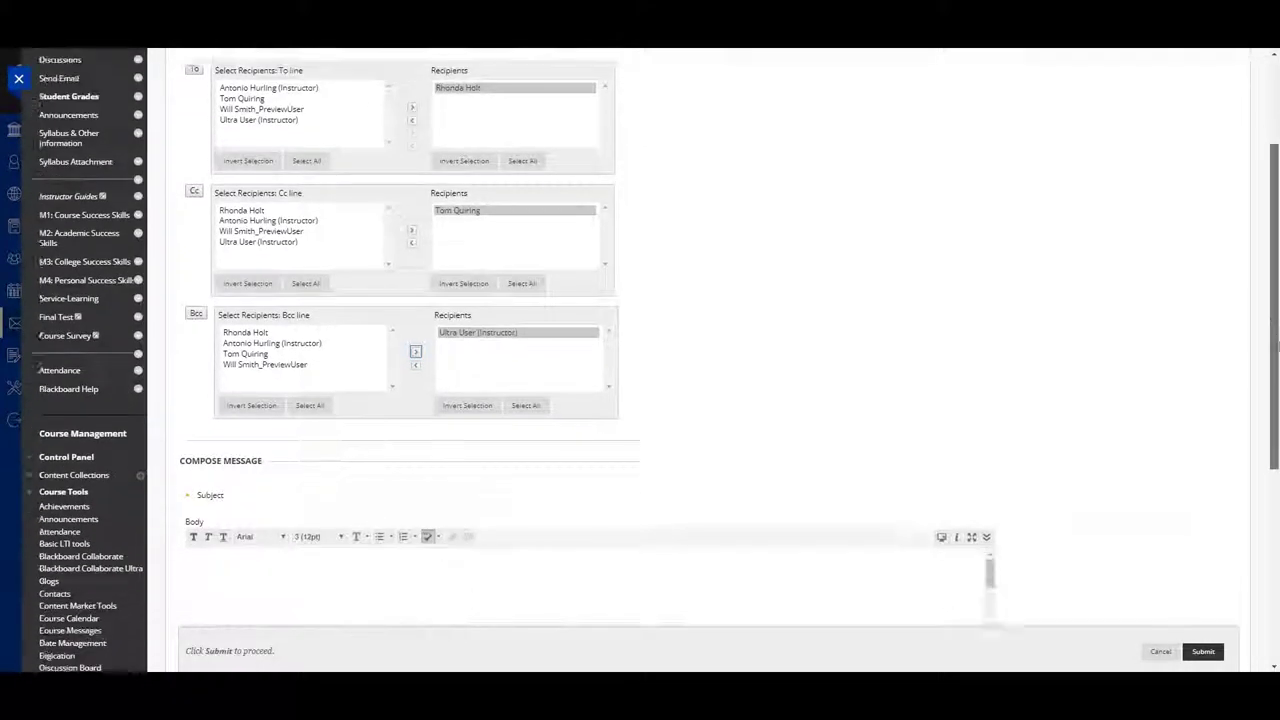
Send the message with subject 'Syllabus Quiz' and body 'Great Job!'
{"action": "left_click", "coordinate": [455, 327]}
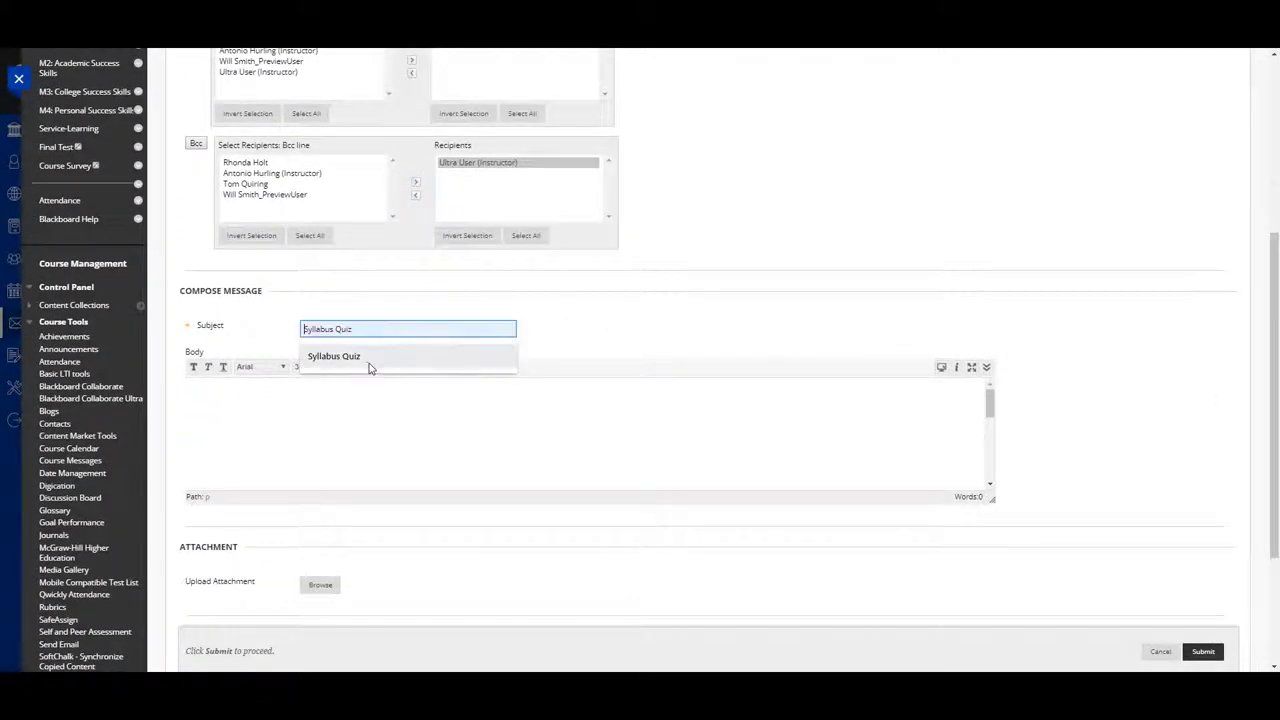
{"action": "left_click", "coordinate": [366, 366]}
{"action": "left_click", "coordinate": [358, 401]}
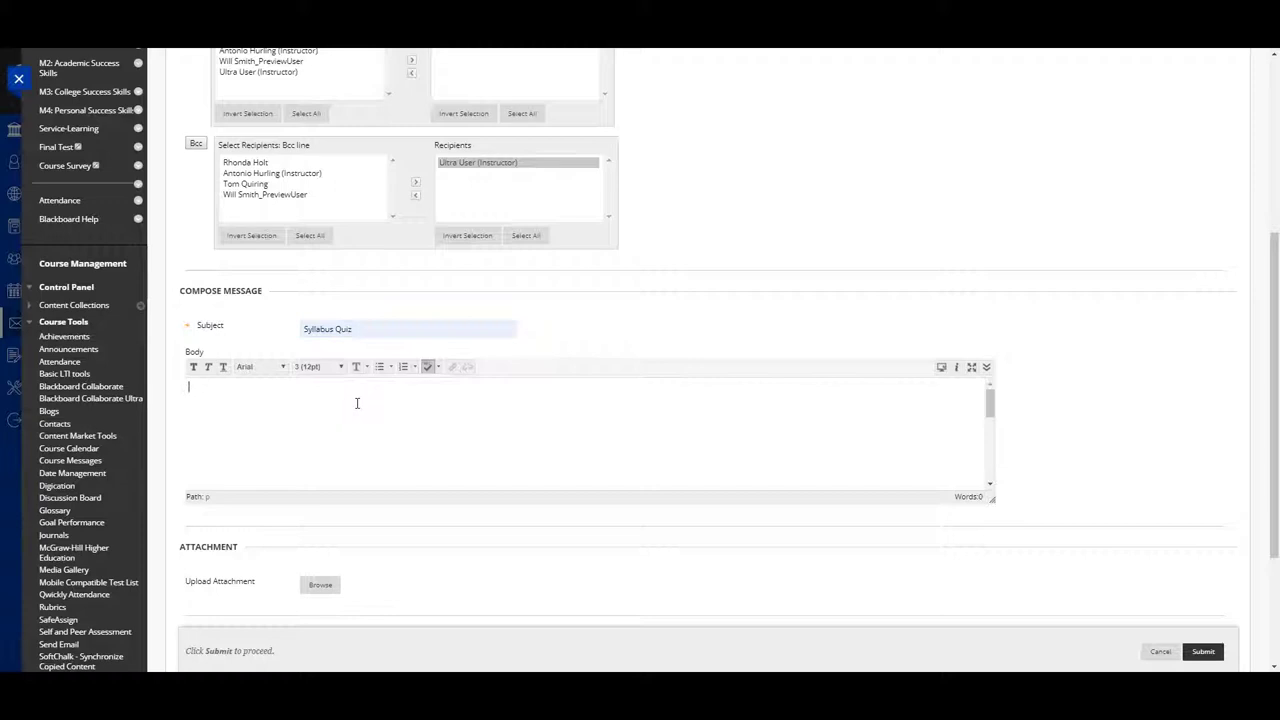
{"action": "type", "text": "Great, J"}
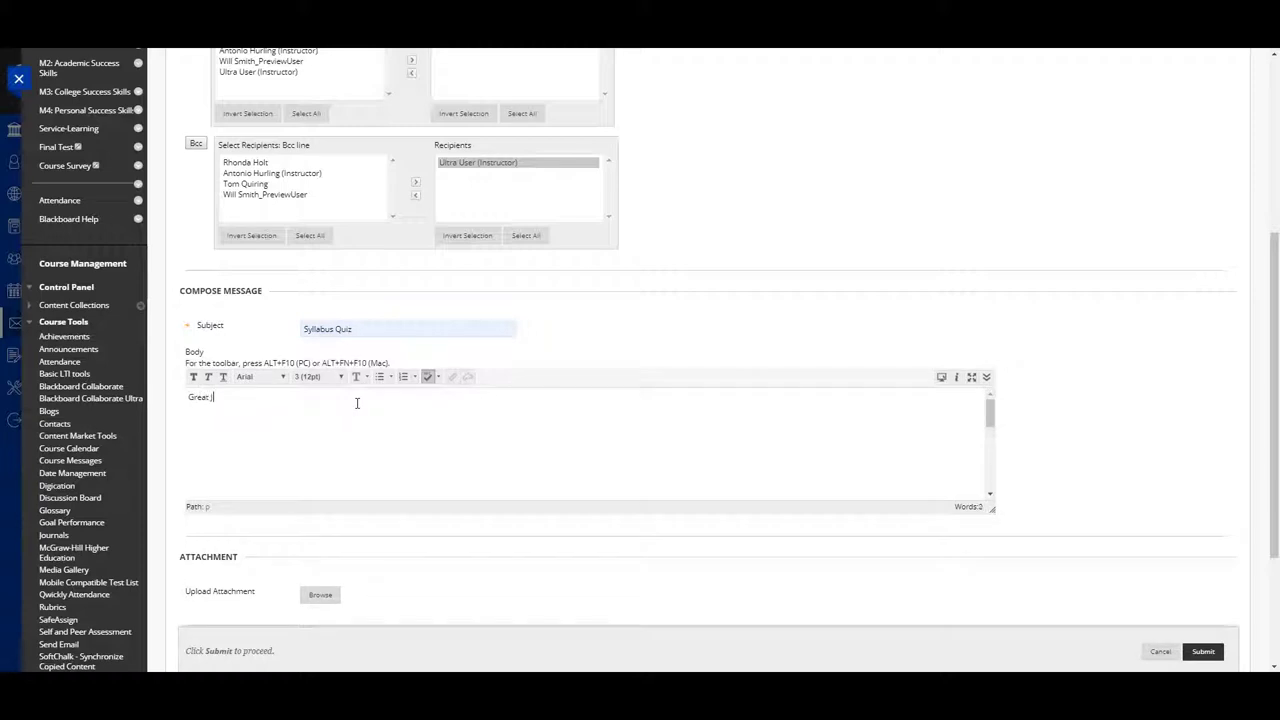
{"action": "type", "text": "ob!"}
{"action": "left_click_drag", "start_coordinate": [1275, 326], "coordinate": [1275, 407]}
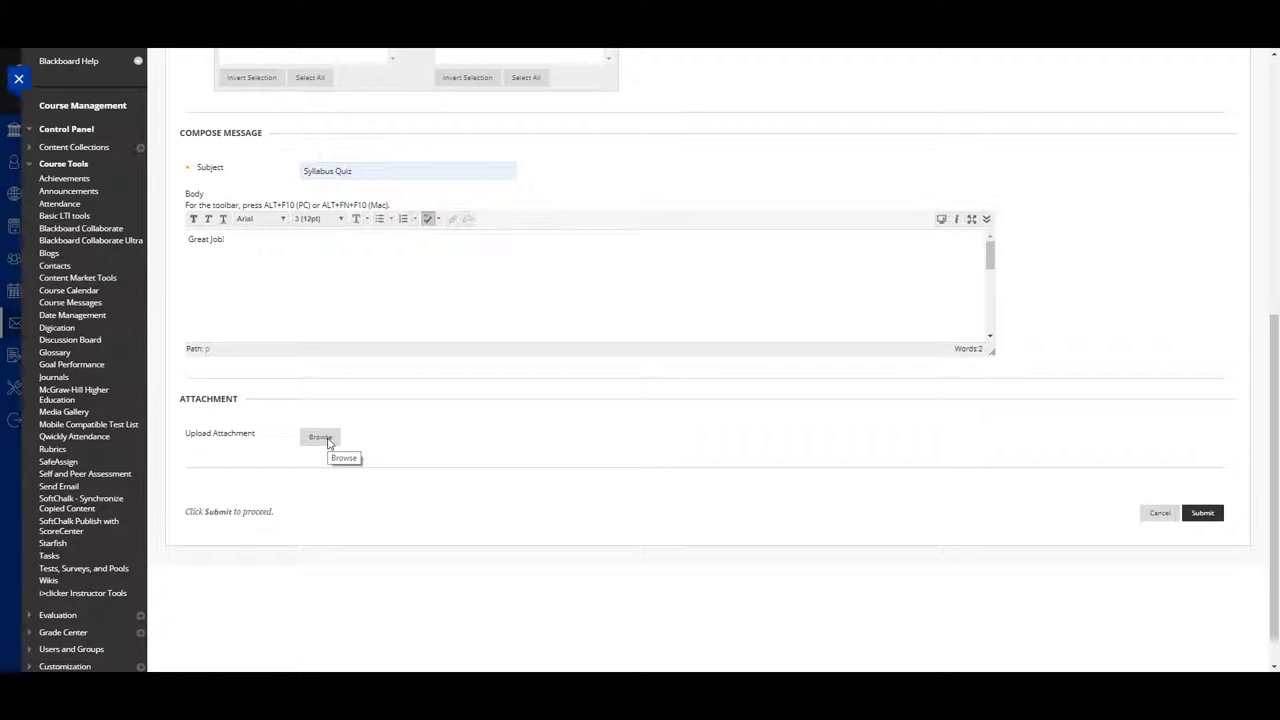
{"action": "left_click", "coordinate": [1203, 514]}
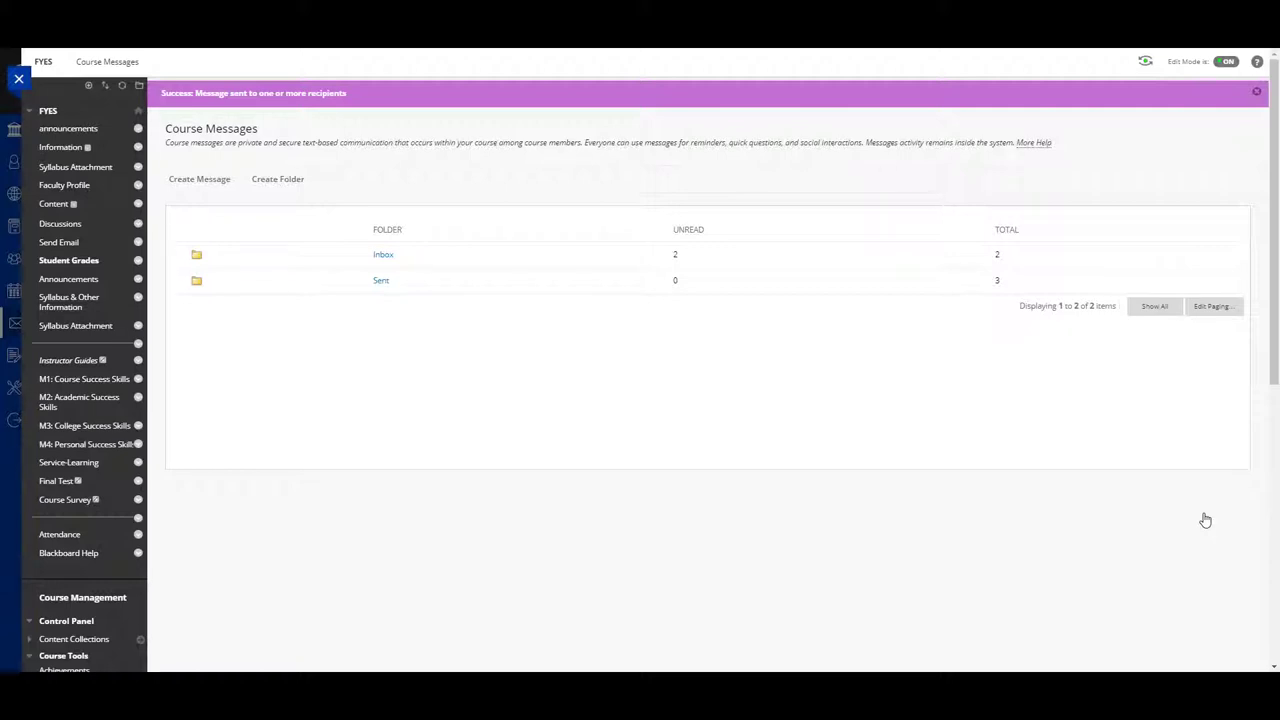
Close the FYES course to return to the Tulsa Community College institution page
{"action": "left_click", "coordinate": [18, 78]}
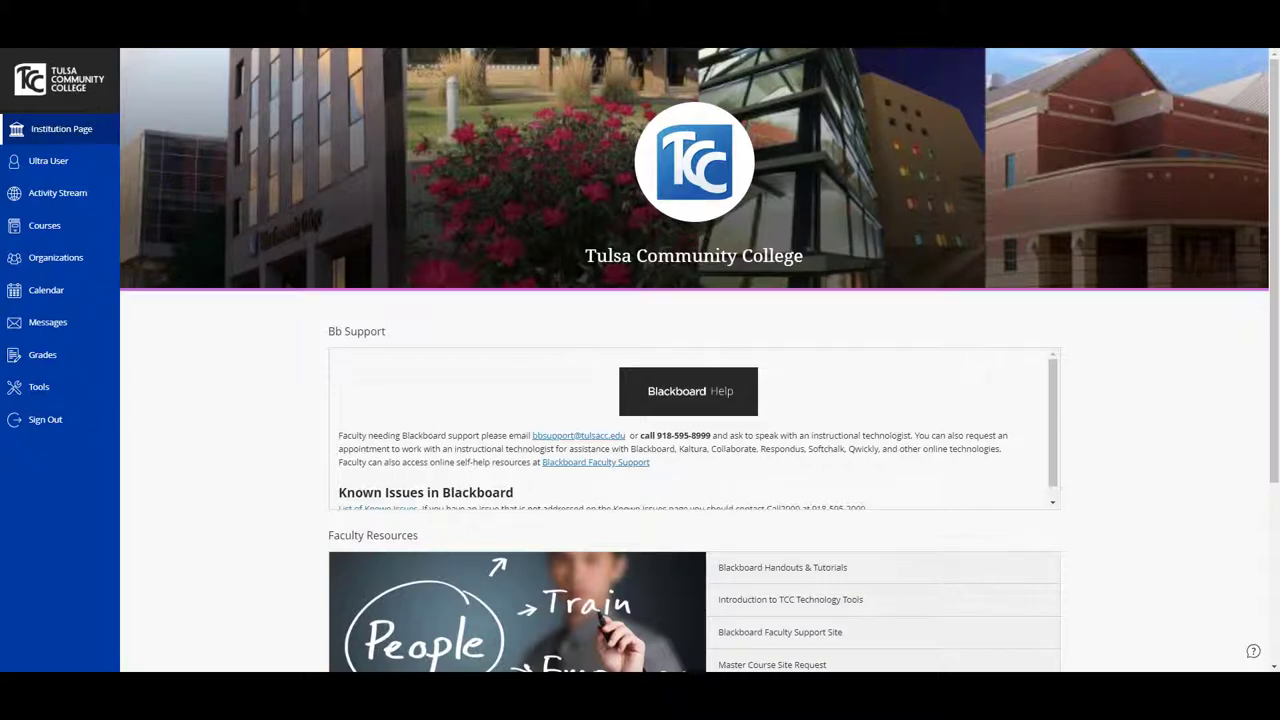
Open the Grades overview and go into the FYES Full Grade Center
{"action": "left_click", "coordinate": [44, 356]}
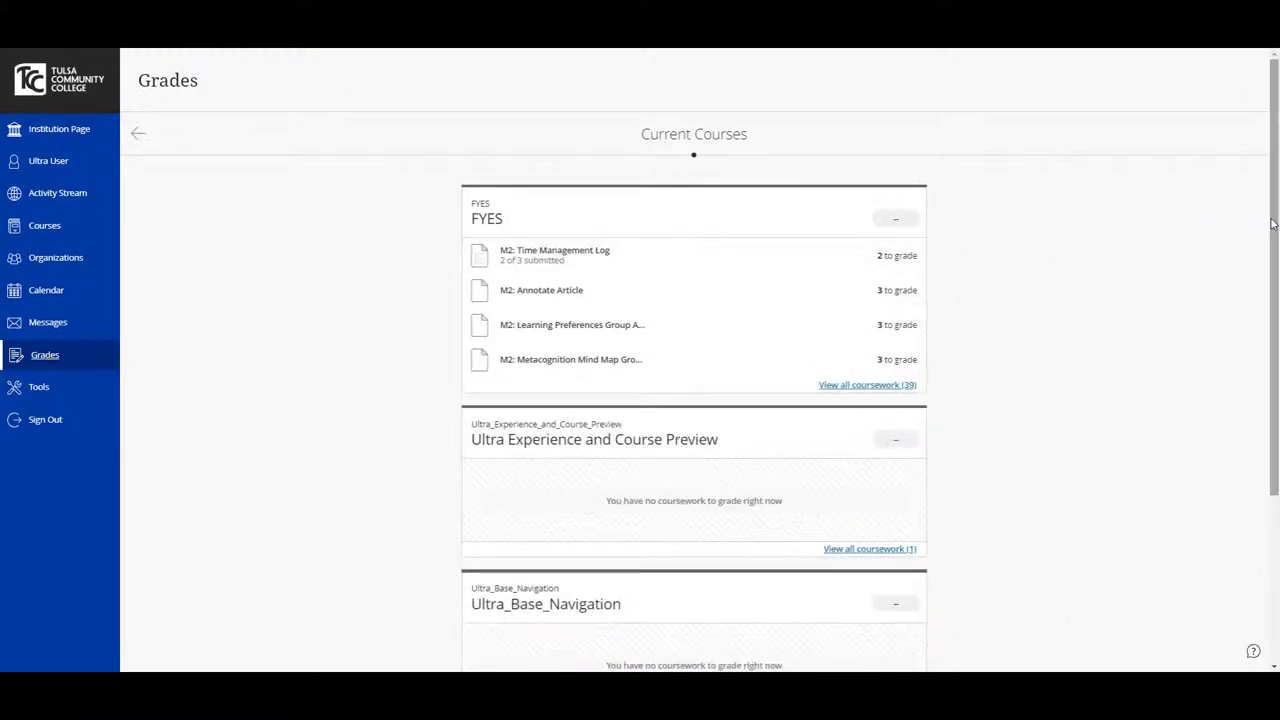
{"action": "mouse_move", "coordinate": [1275, 248]}
{"action": "left_mouse_down"}
{"action": "mouse_move", "coordinate": [1277, 425]}
{"action": "mouse_move", "coordinate": [1277, 242]}
{"action": "left_mouse_up"}
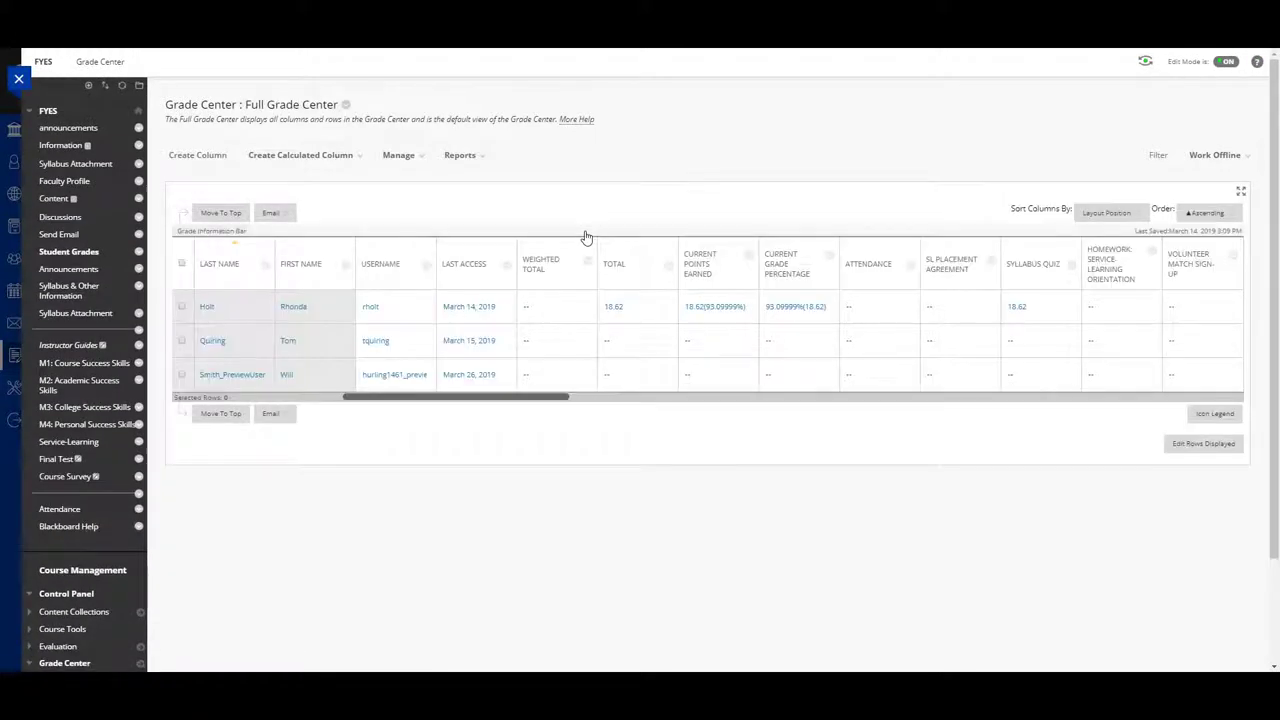
Close the FYES Grade Center and return to the institution page
{"action": "left_click", "coordinate": [21, 84]}
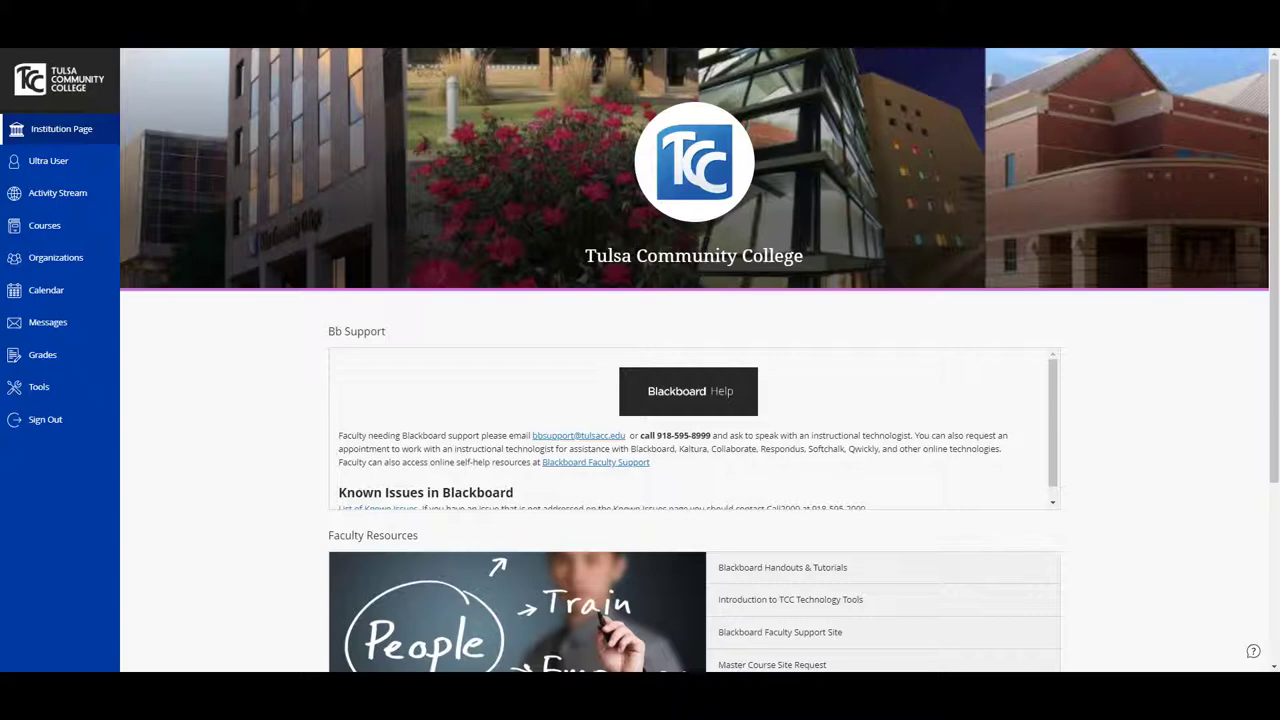
Open the Ultra User profile page from the user name in the navigation
{"action": "left_click", "coordinate": [68, 168]}
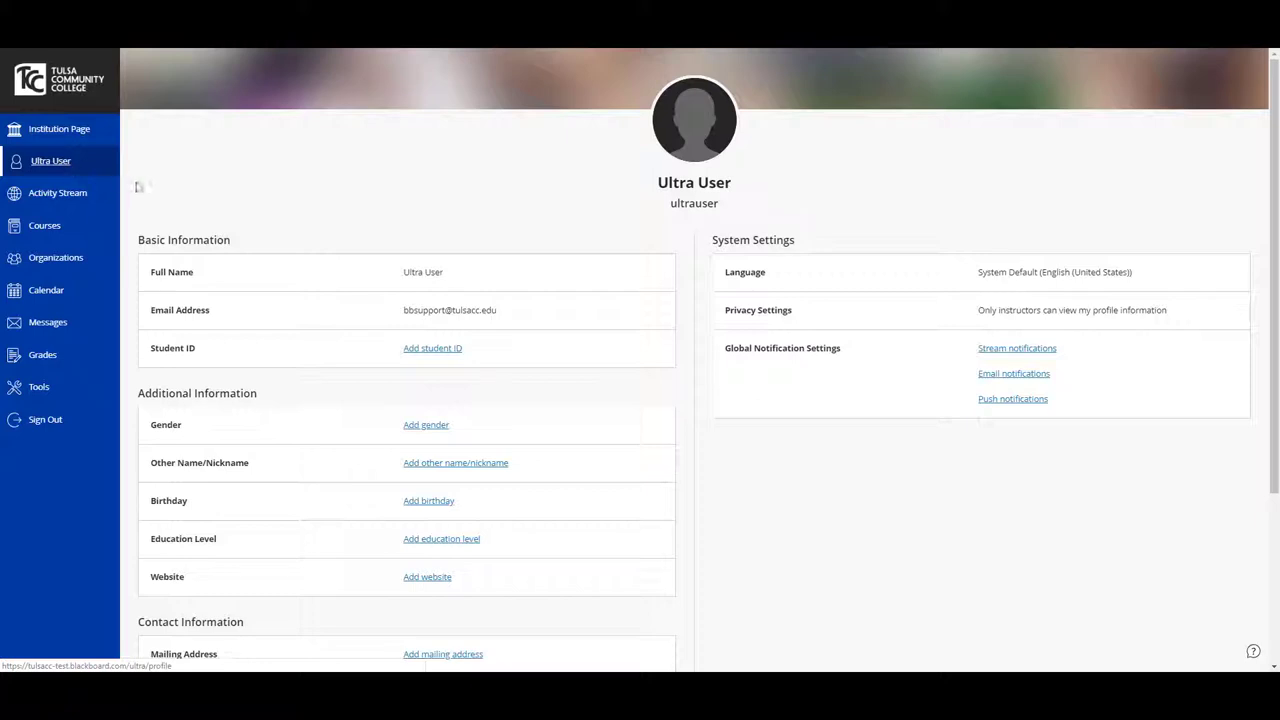
{"action": "mouse_move", "coordinate": [1000, 356]}
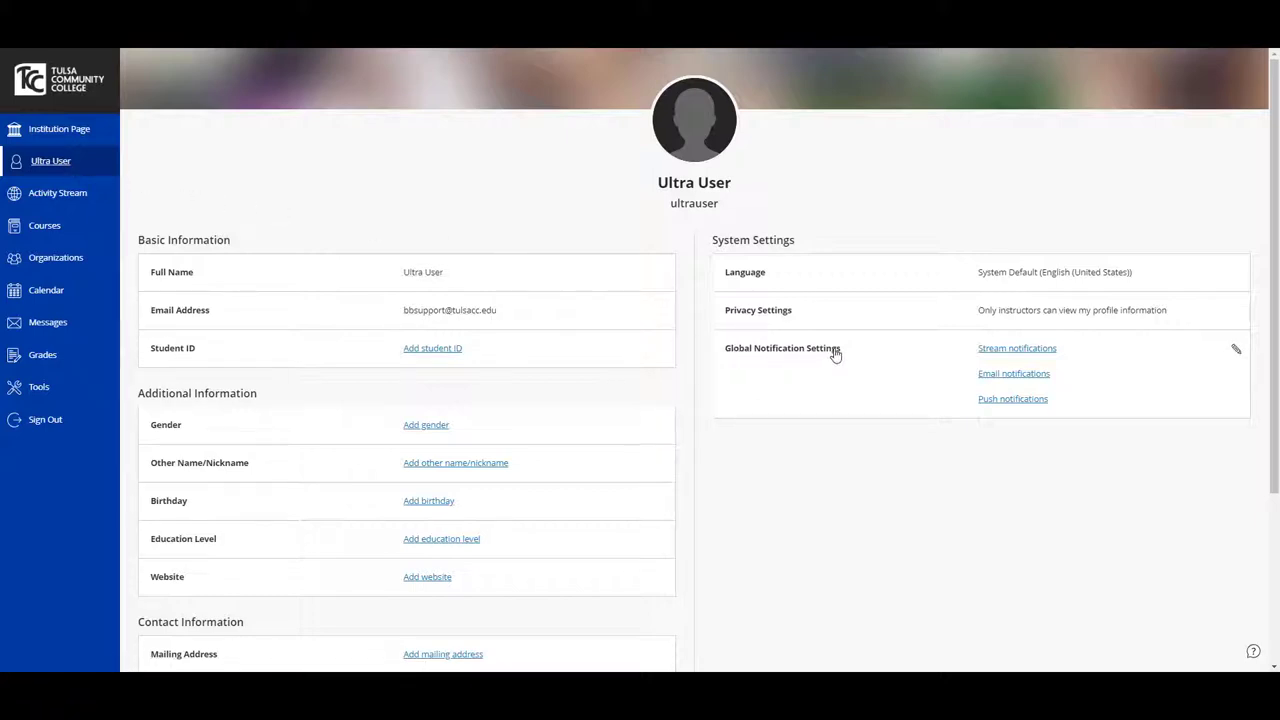
{"action": "left_click", "coordinate": [1007, 349]}
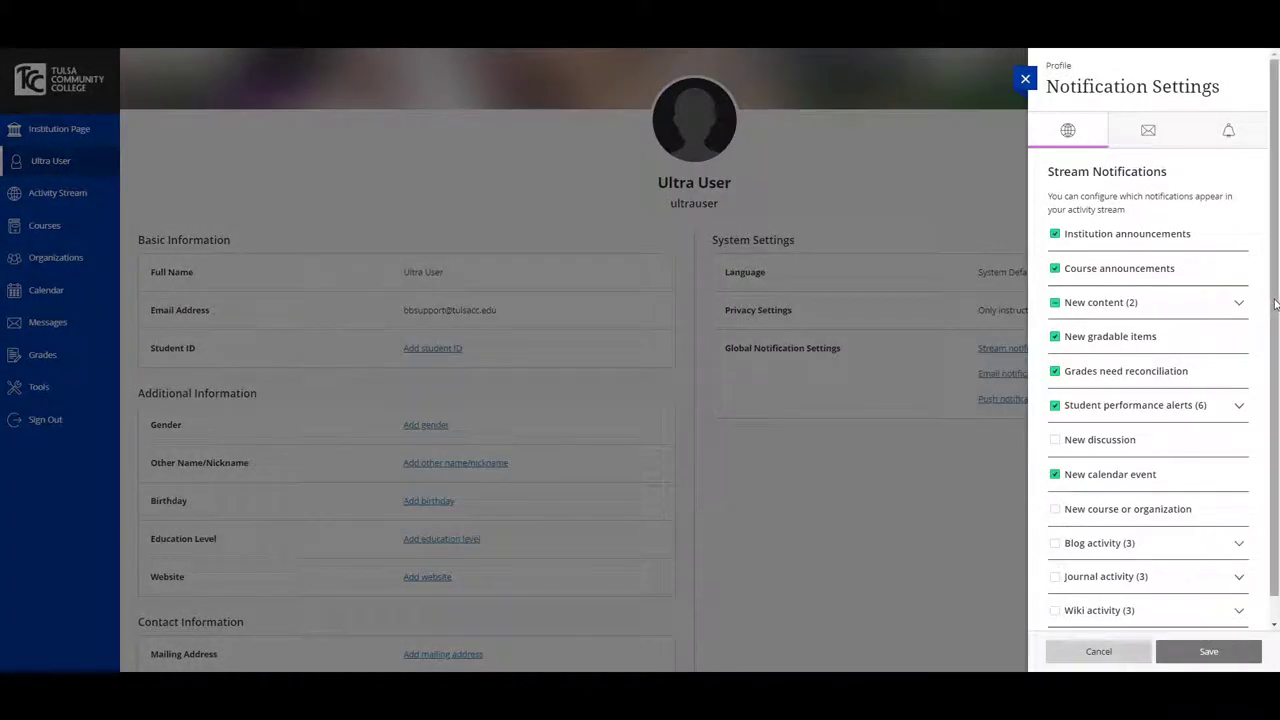
{"action": "scroll", "coordinate": [1268, 340], "scroll_direction": "down", "scroll_amount": 1}
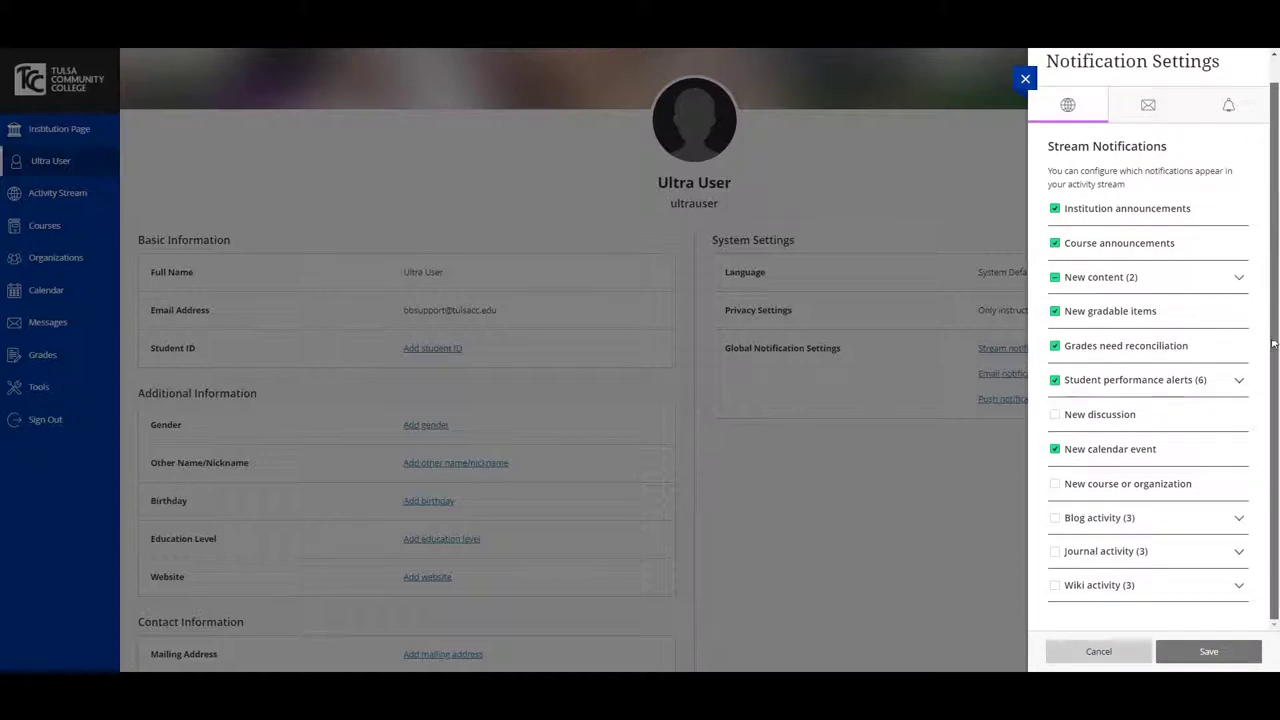
{"action": "scroll", "coordinate": [1268, 366], "scroll_direction": "up", "scroll_amount": 1}
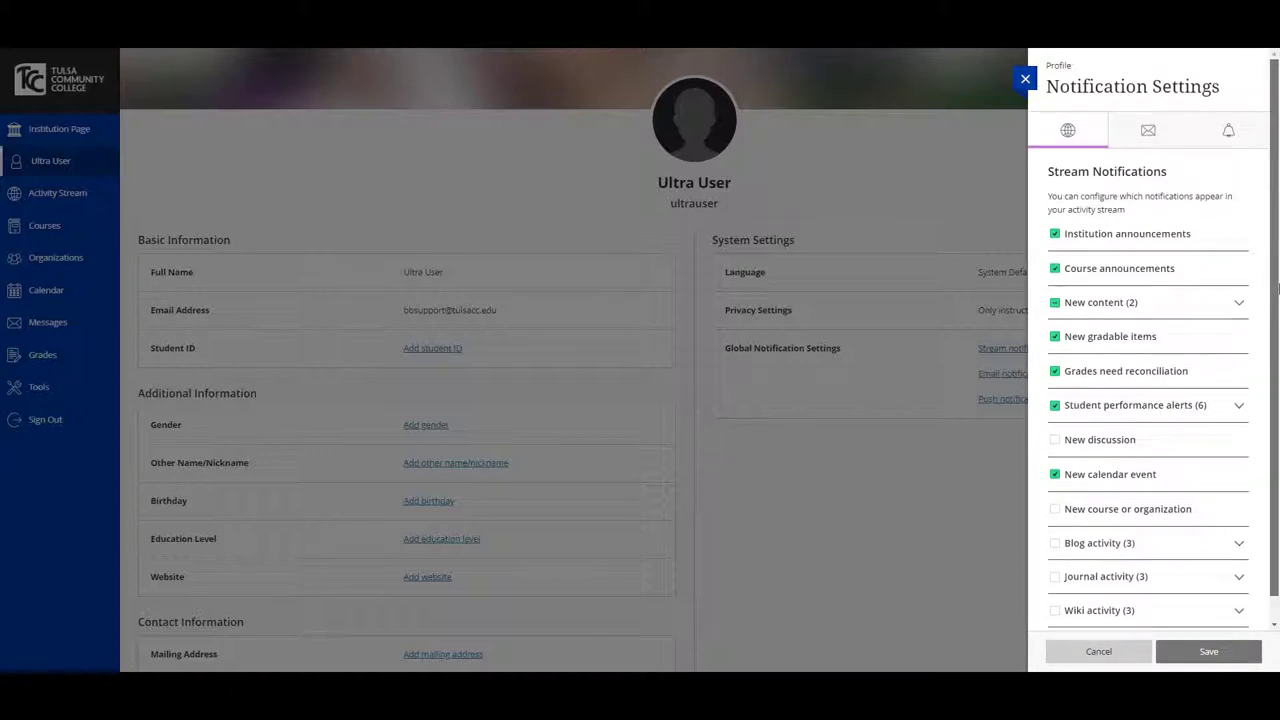
{"action": "left_click", "coordinate": [1025, 79]}
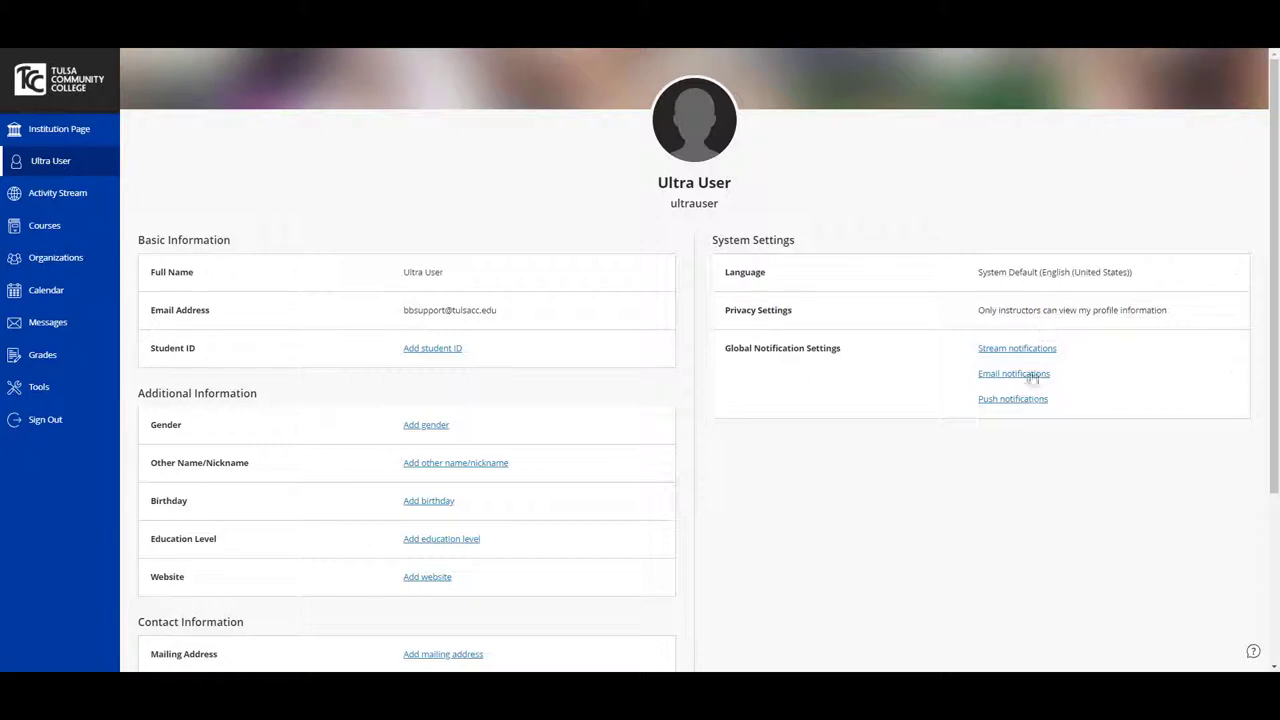
{"action": "left_click", "coordinate": [1030, 378]}
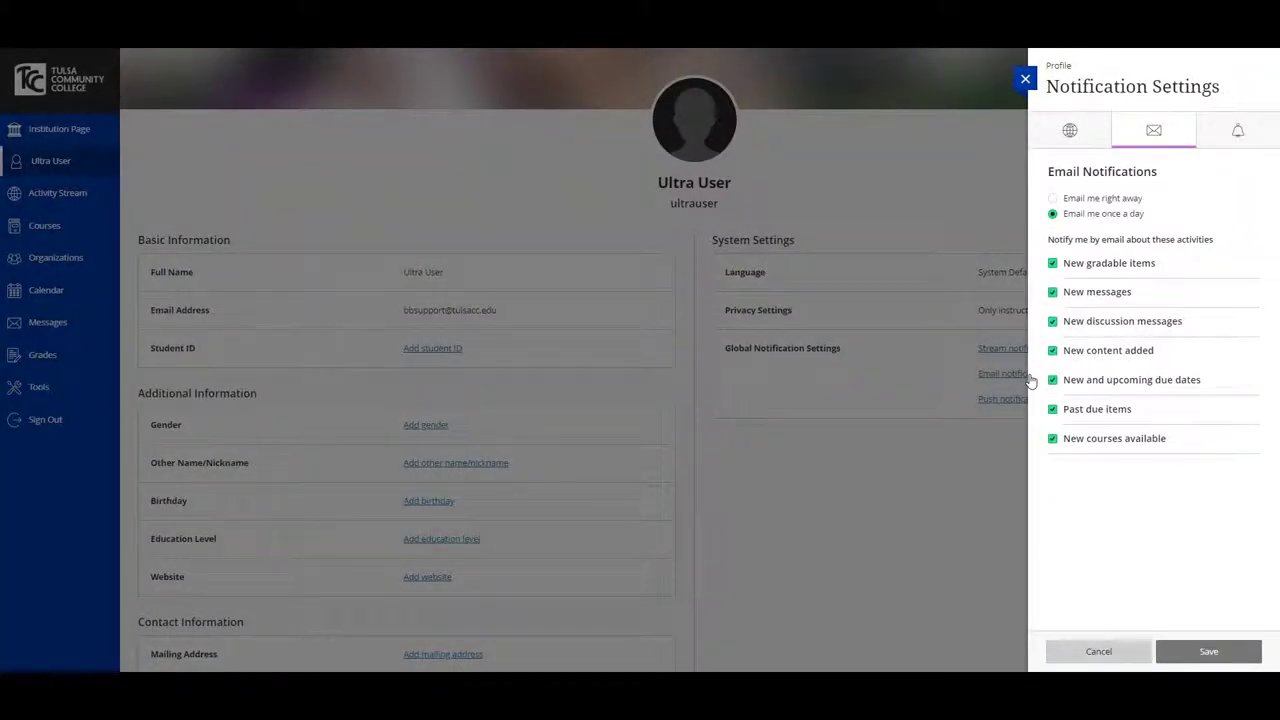
{"action": "left_click", "coordinate": [1024, 80]}
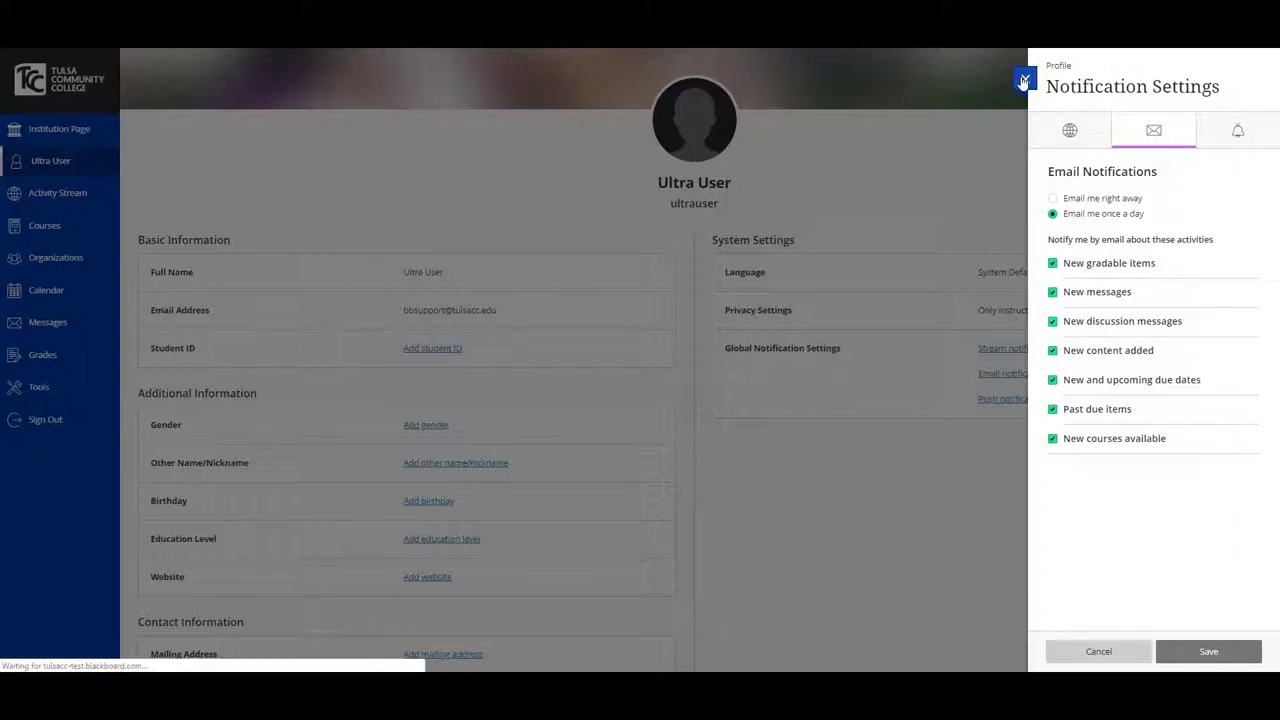